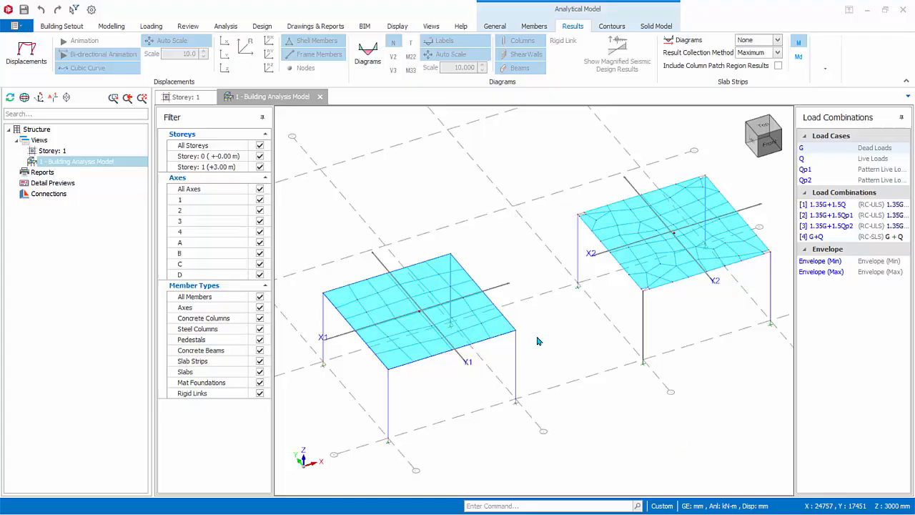
Display the slab strip result diagram for strip 1-X1 on the first slab.
middle_drag(538, 353, 686, 345)
scroll(612, 338, up, 3)
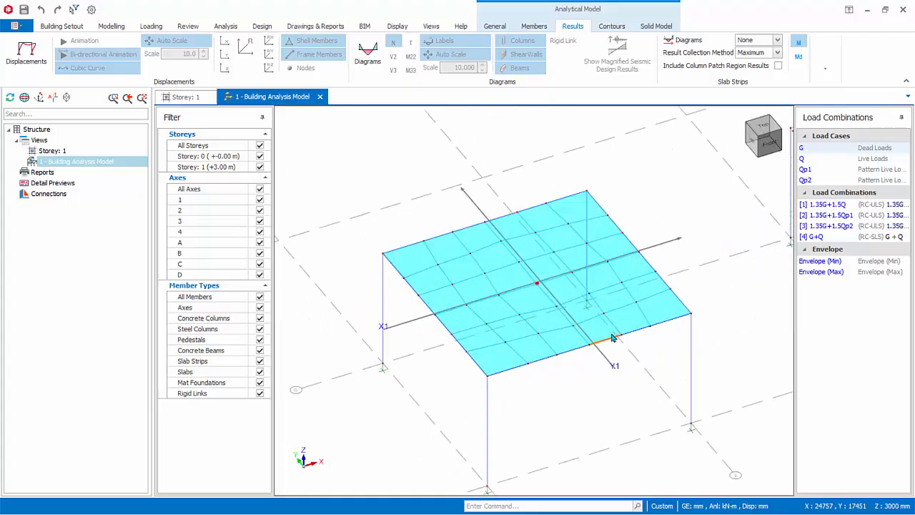
click(626, 417)
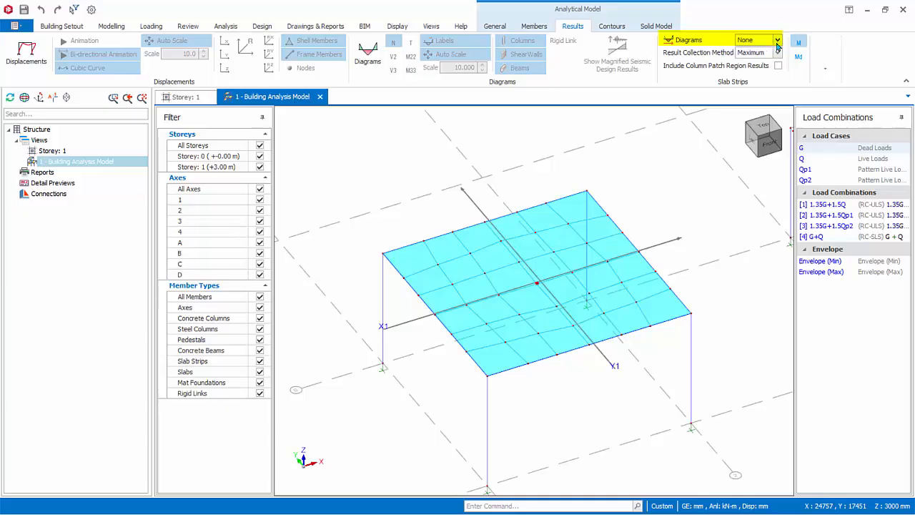
click(776, 41)
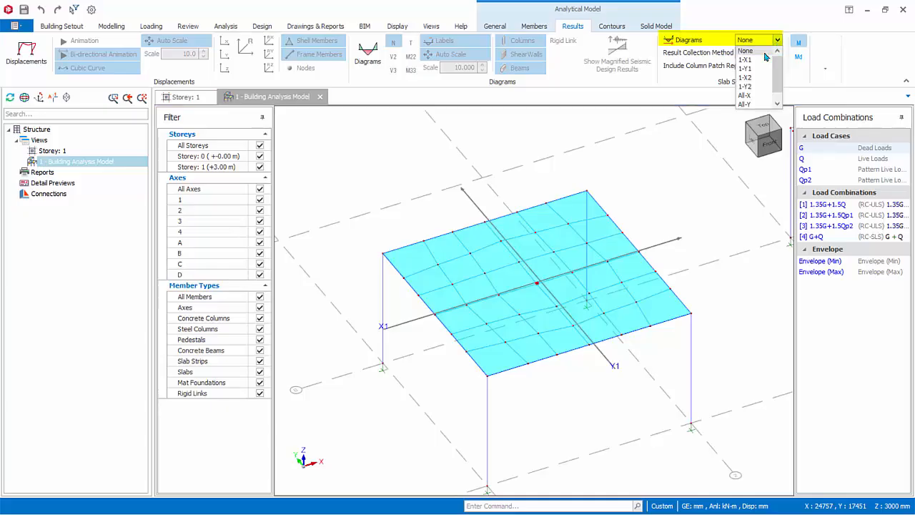
click(752, 61)
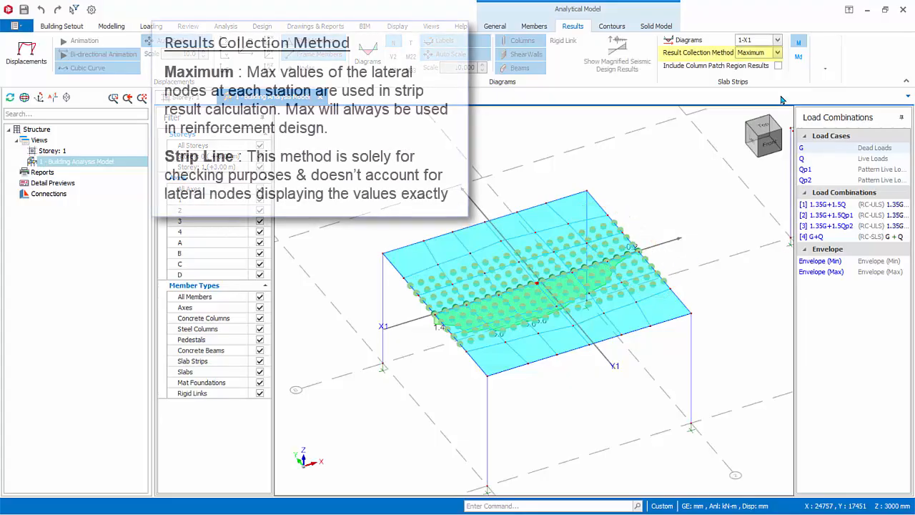
Set the strip result collection method to Strip Line, compare the M and Md moment diagrams, and leave Md displayed.
click(778, 53)
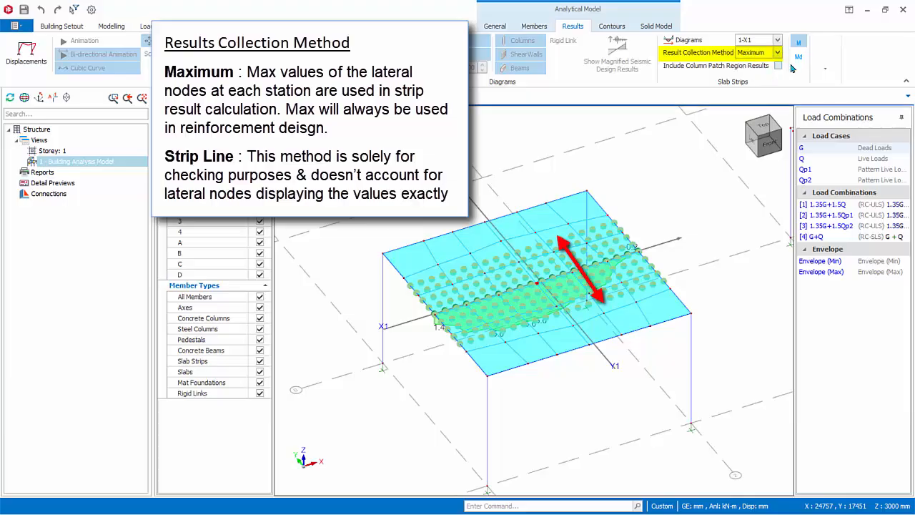
click(756, 63)
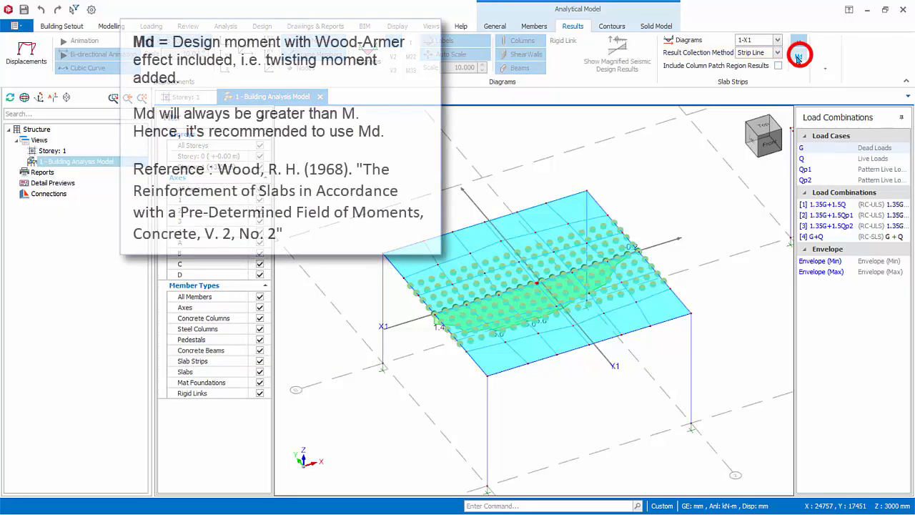
click(798, 57)
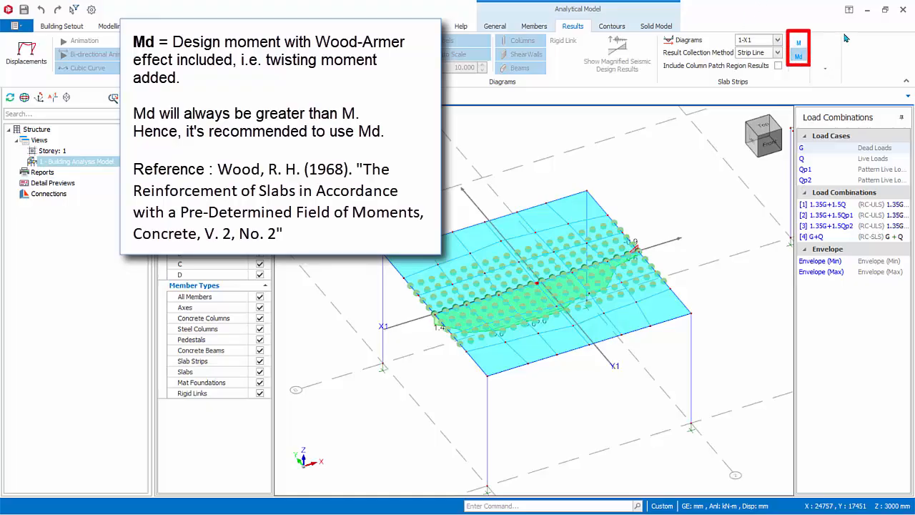
click(801, 44)
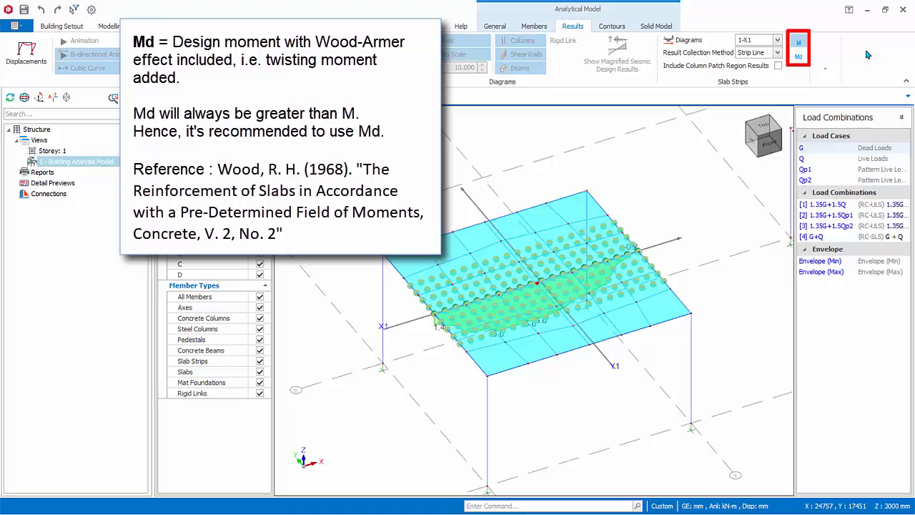
click(798, 56)
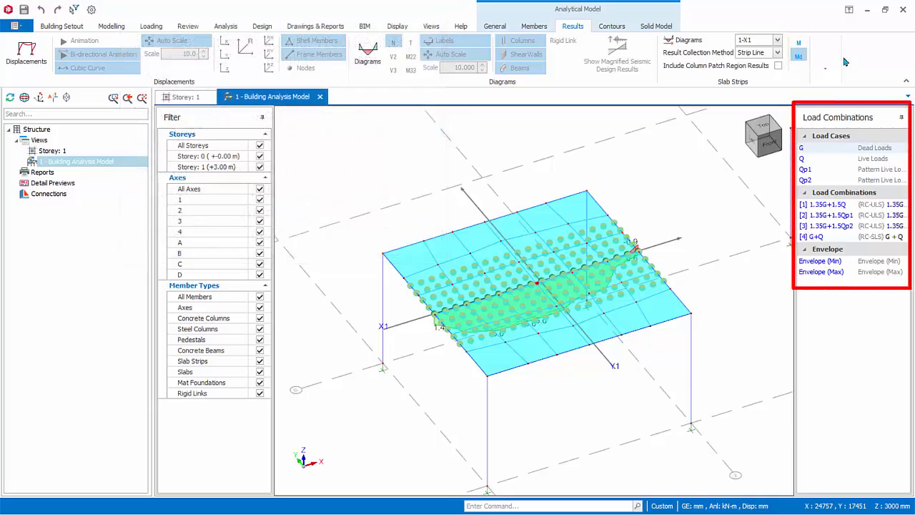
View the 1-X1 strip diagram under combination 1.35G+1.5Q, Envelope (Min) and Envelope (Max).
click(844, 207)
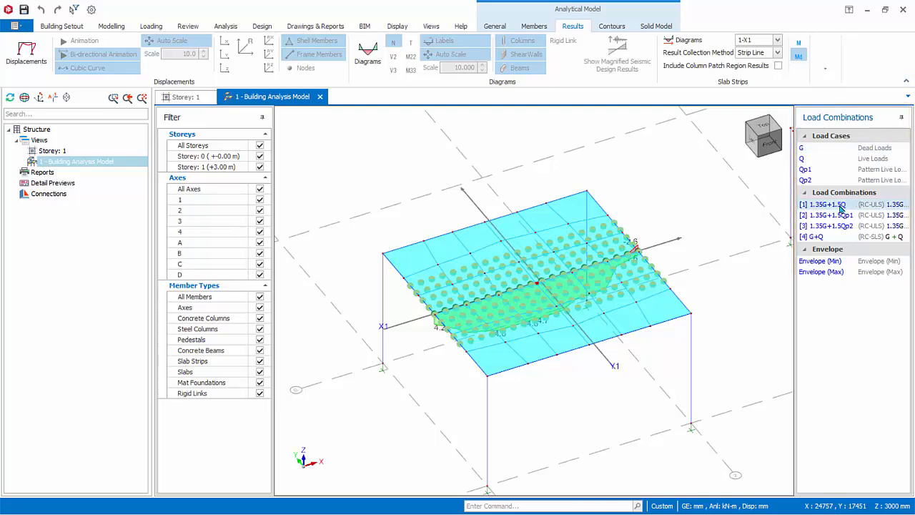
click(821, 262)
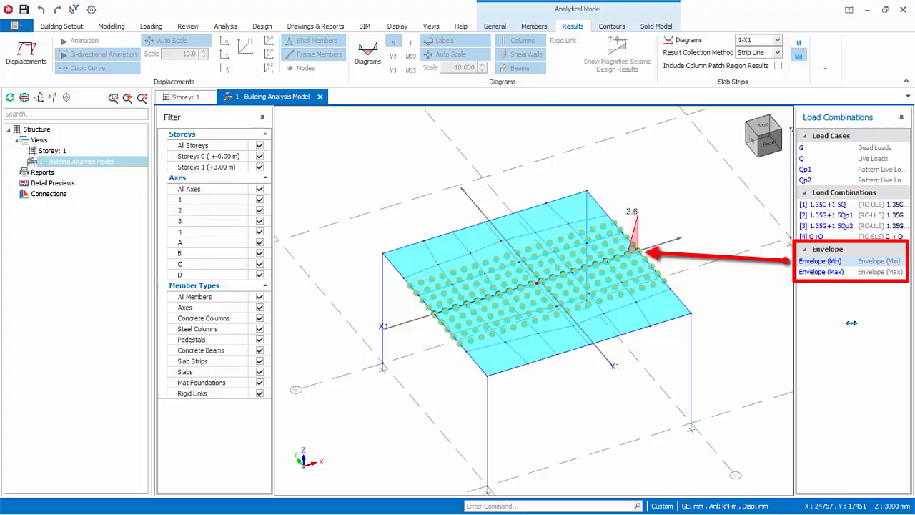
click(822, 272)
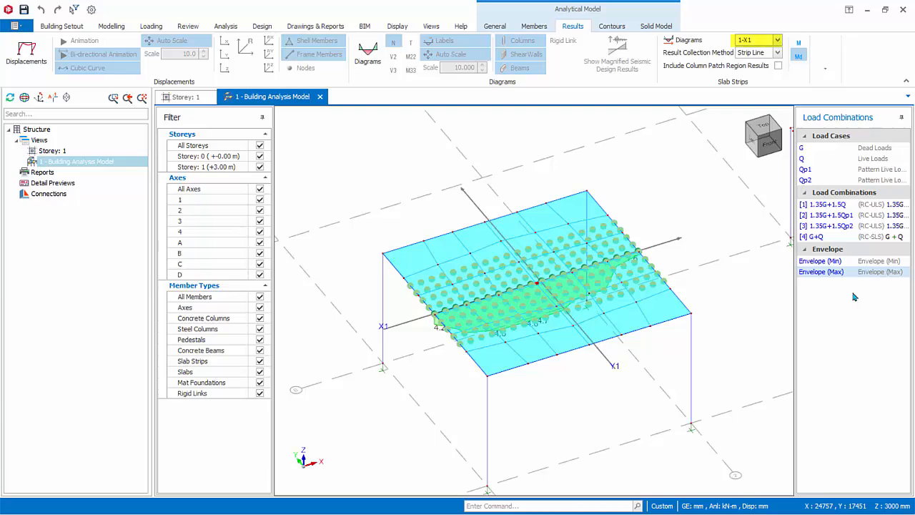
Display the slab strip diagram for 1-Y1 on the first slab and for 1-X2 on the second slab.
click(778, 40)
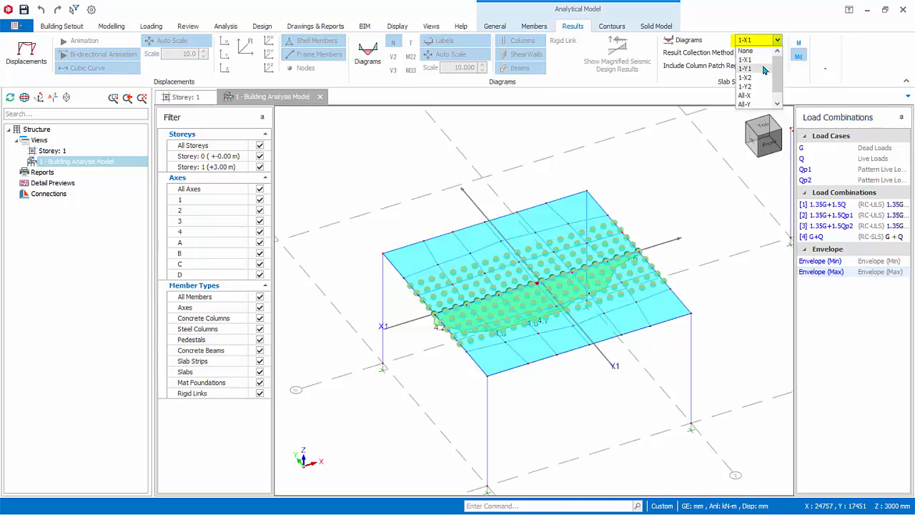
click(764, 69)
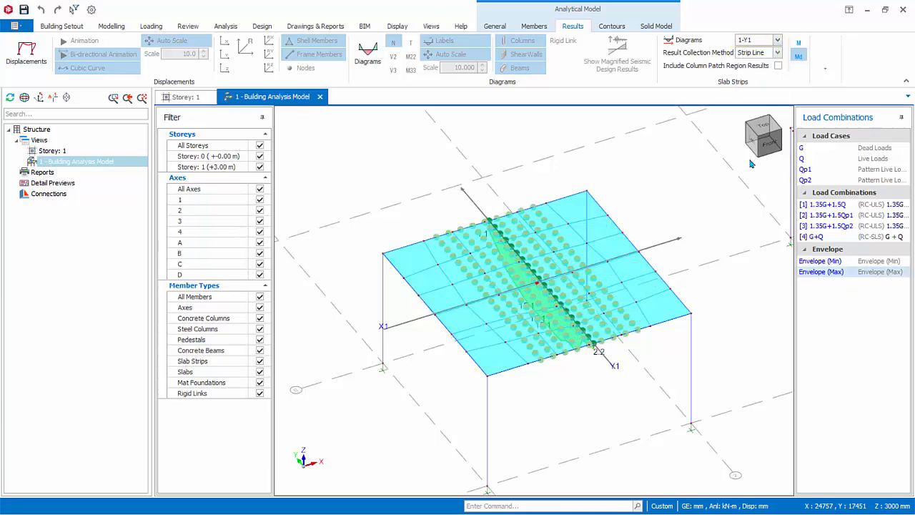
middle_drag(653, 253, 360, 361)
middle_drag(627, 313, 544, 325)
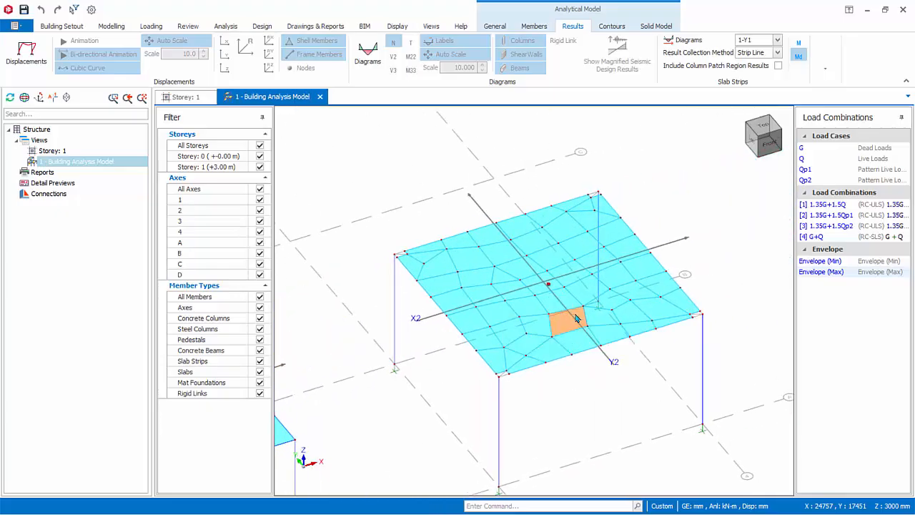
click(776, 40)
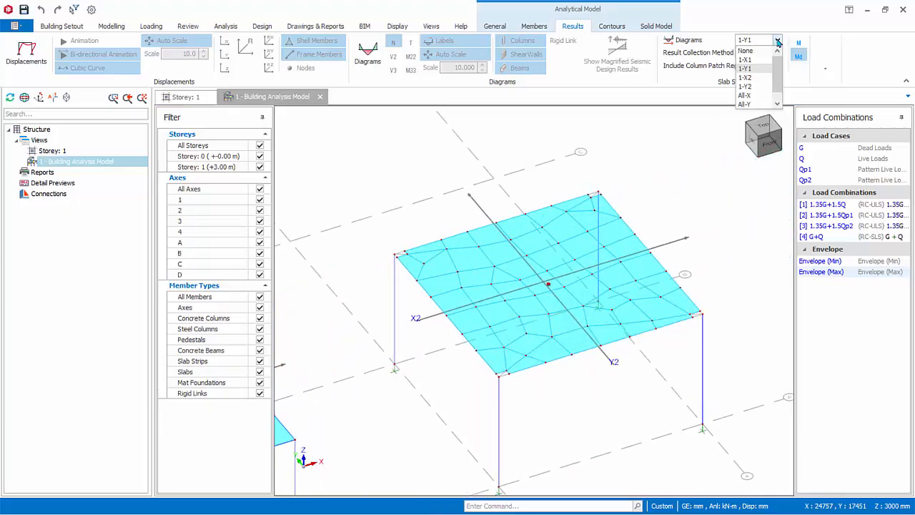
click(751, 83)
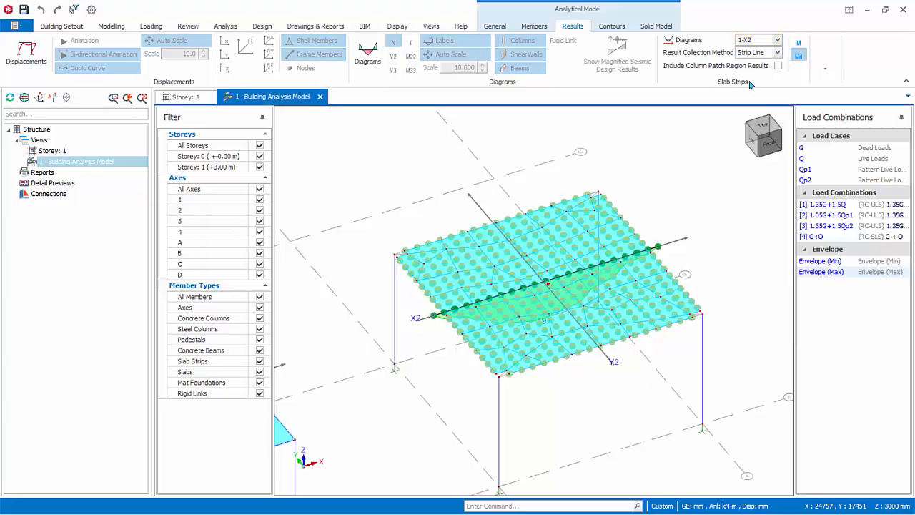
Change the result collection method for the 1-X2 strip diagram to Integral.
scroll(692, 422, up, 2)
middle_drag(691, 421, 696, 424)
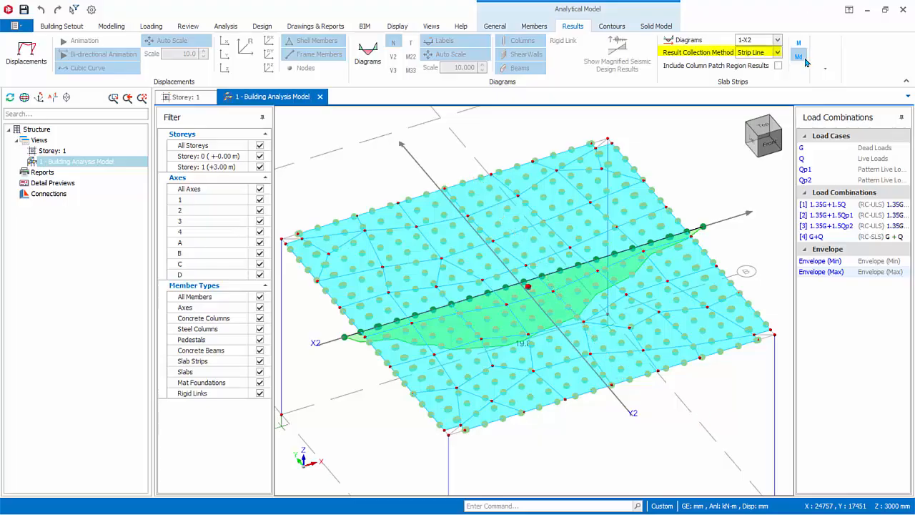
click(776, 53)
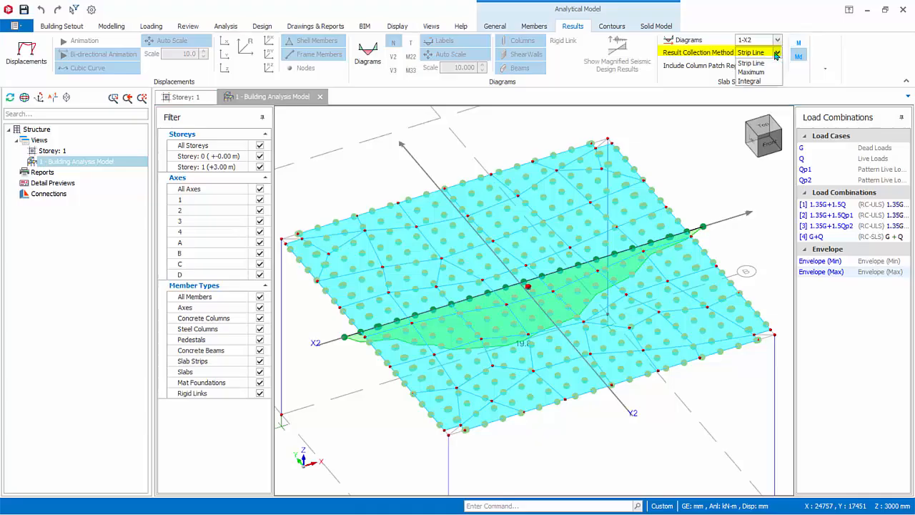
click(751, 81)
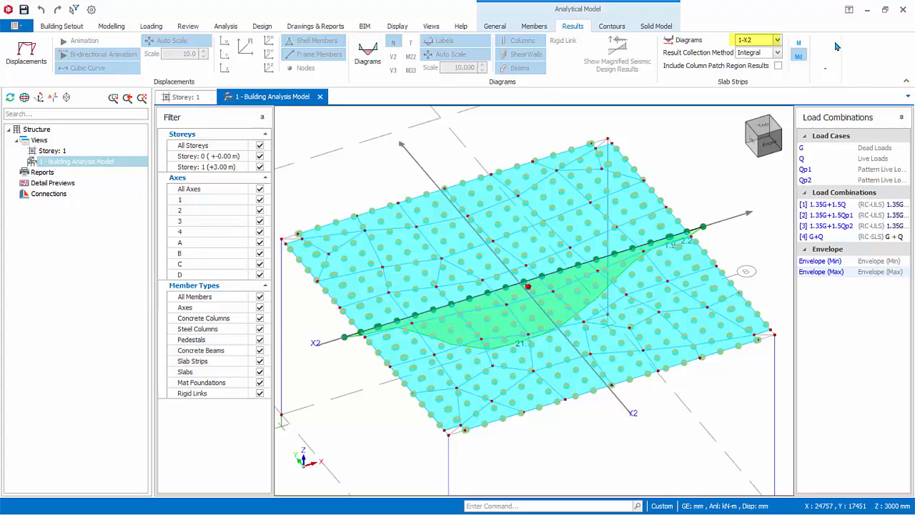
Switch the strip diagram to 1-Y2 and view it under Envelope (Min) and Envelope (Max).
click(777, 40)
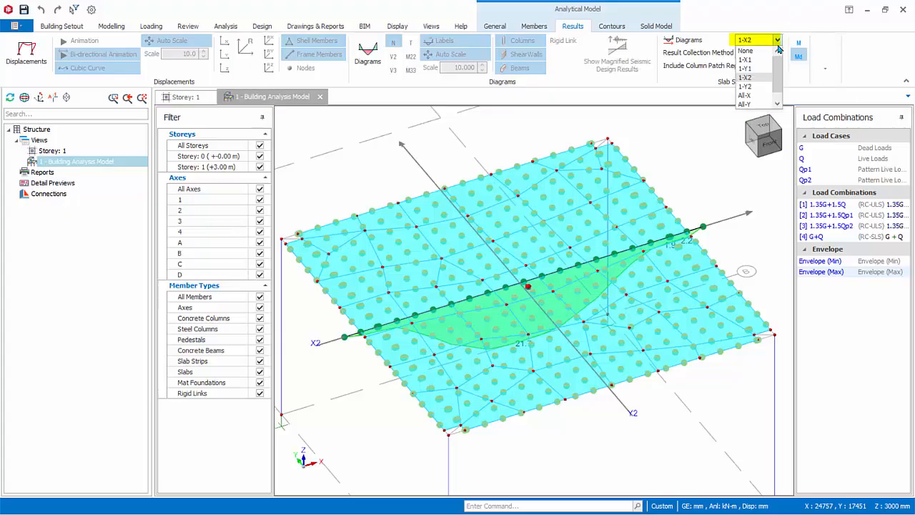
click(759, 88)
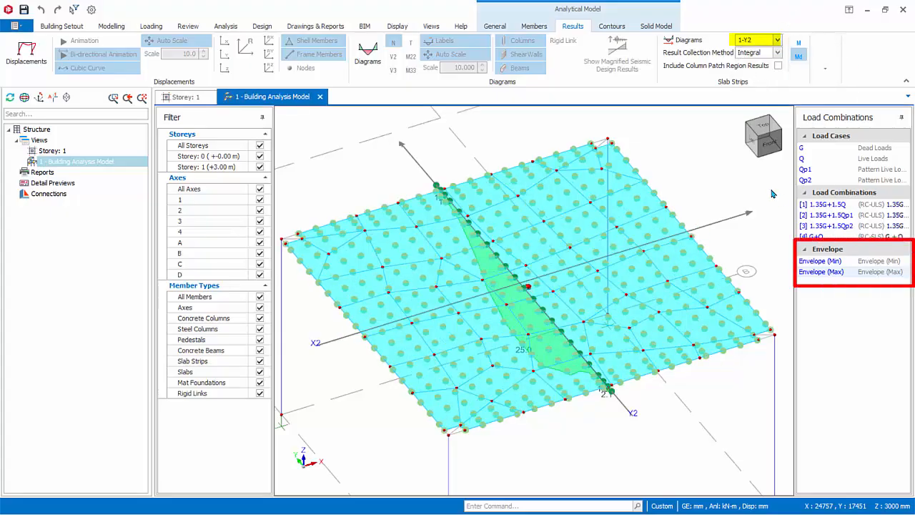
click(831, 263)
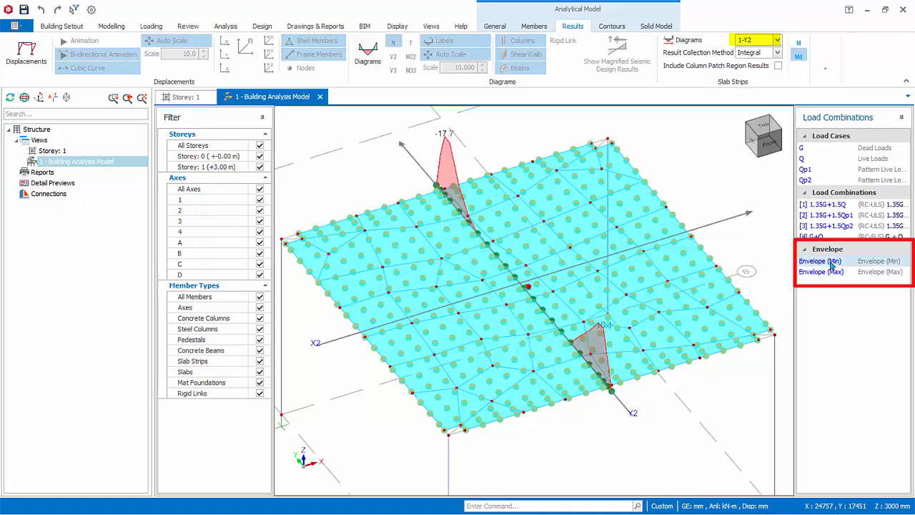
click(820, 271)
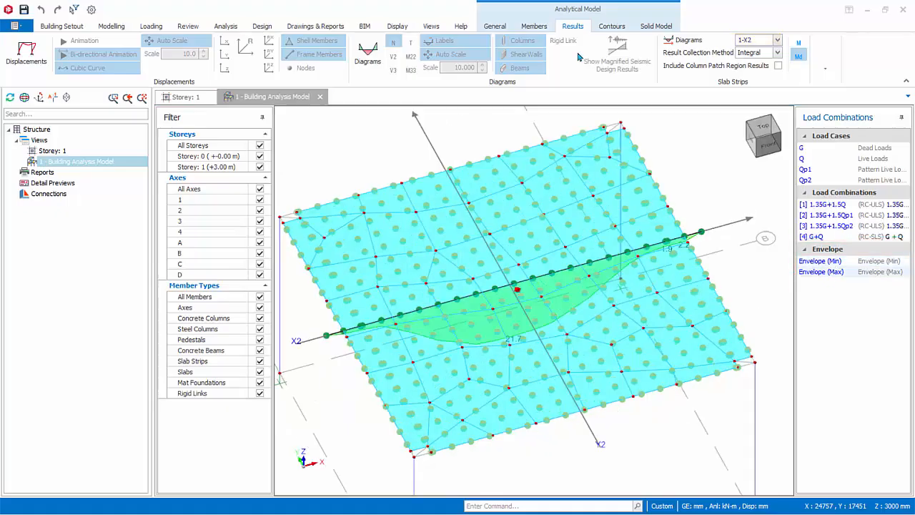
Turn on the contour display for the second slab.
click(612, 26)
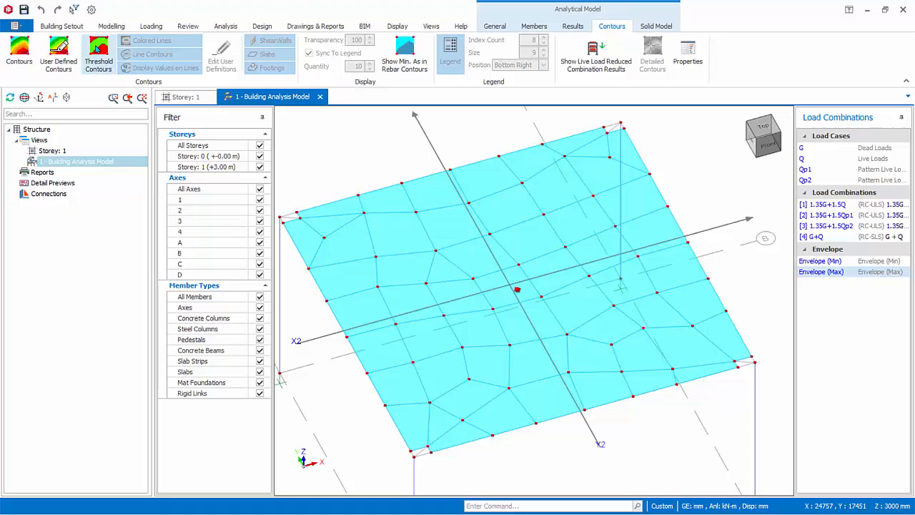
click(19, 50)
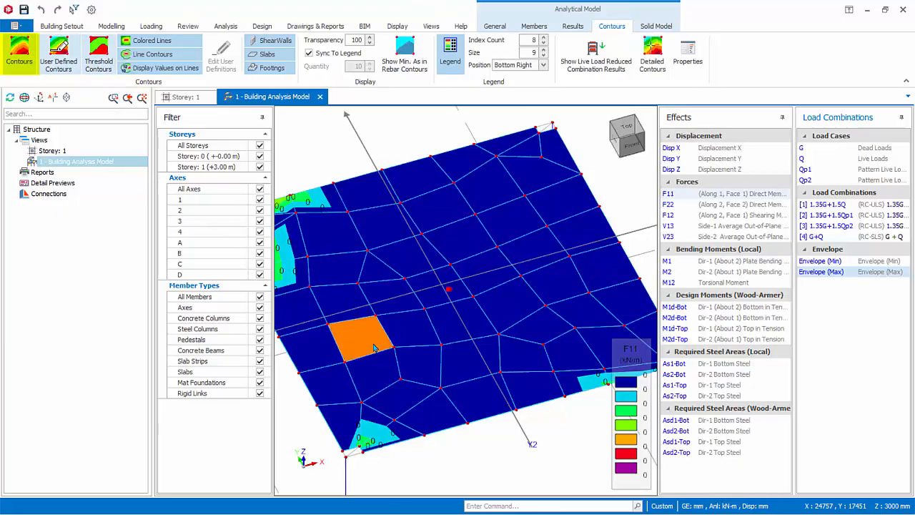
scroll(436, 333, down, 3)
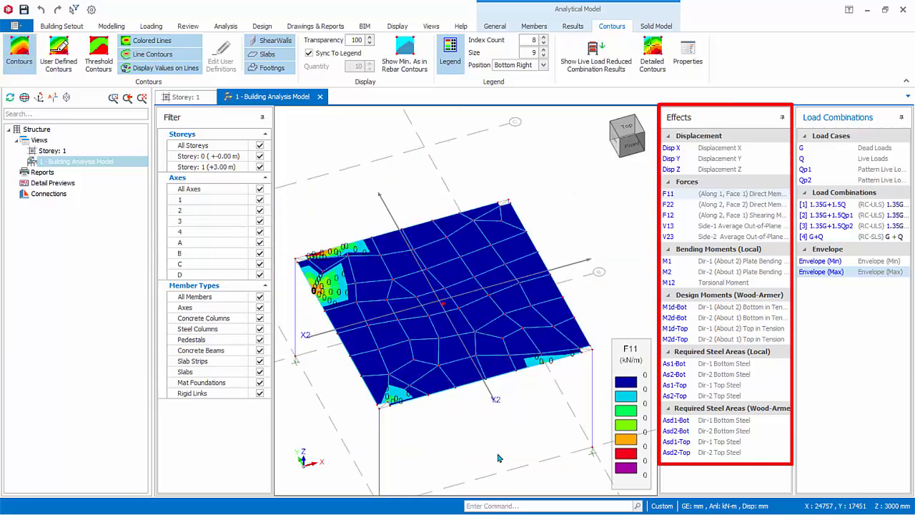
Browse the slab contours for Disp Z, F12, M2, M2d-Bot and As2-Bot.
click(672, 168)
click(670, 215)
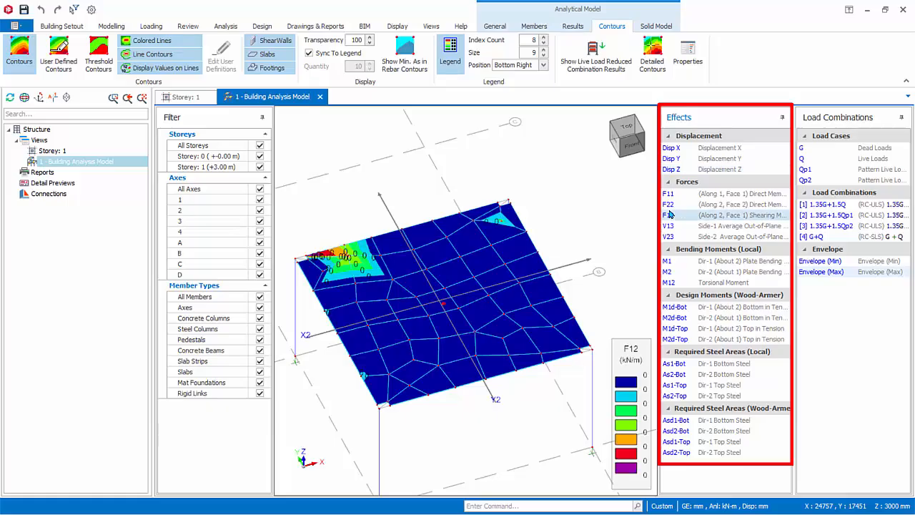
click(668, 271)
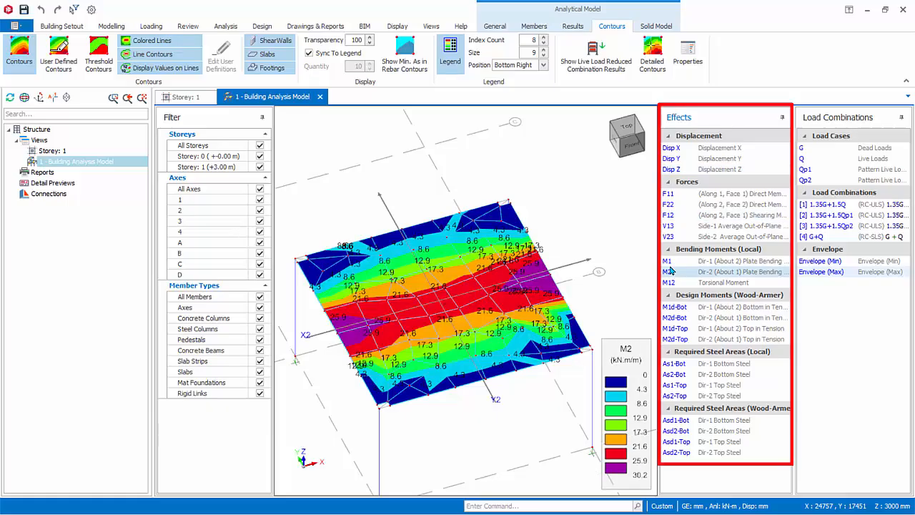
click(674, 318)
click(673, 374)
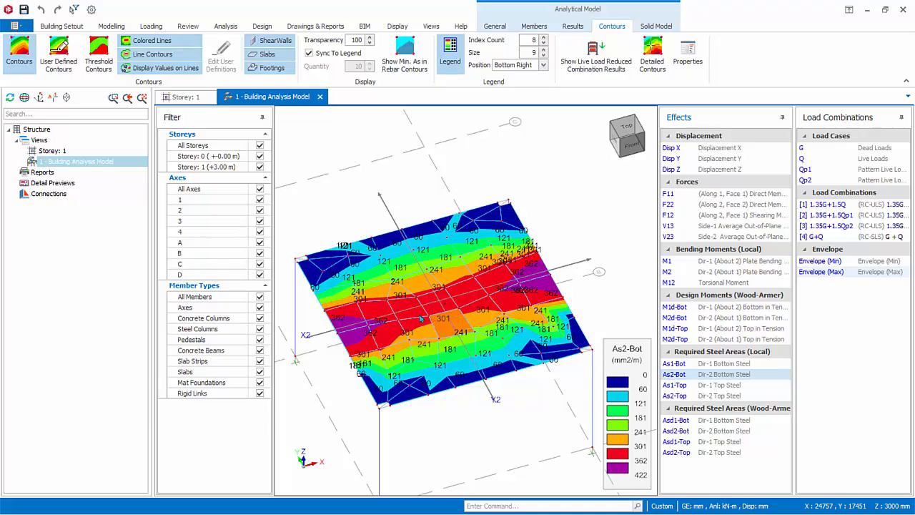
Collapse the filter options and view the Disp Z displacement contours for load combination 1.35G+1.5Q.
click(262, 117)
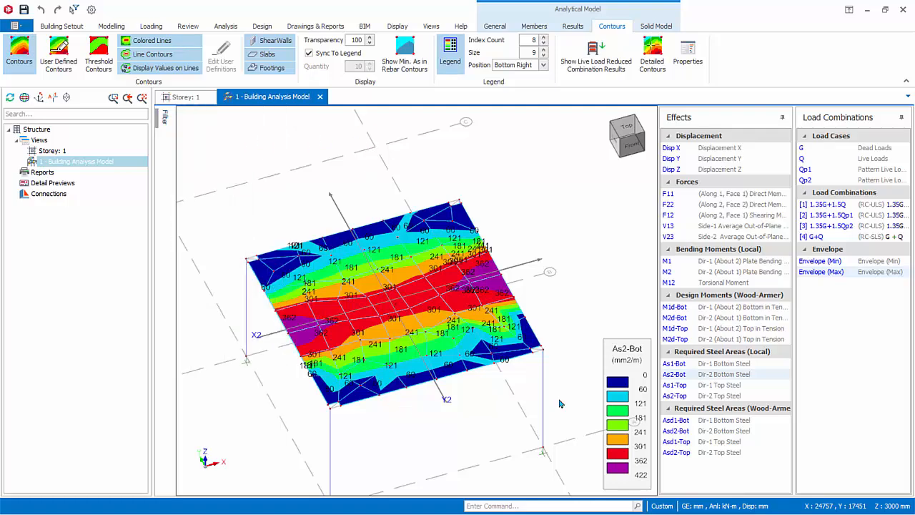
click(684, 170)
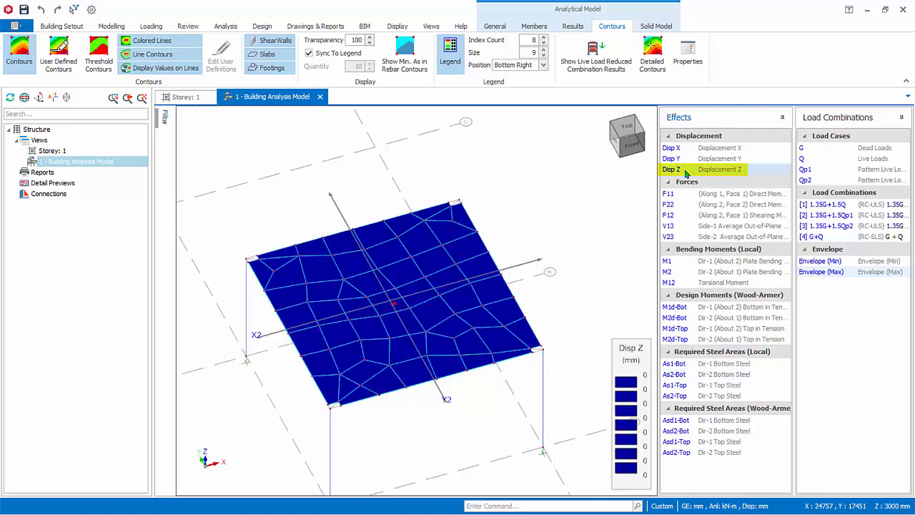
click(820, 205)
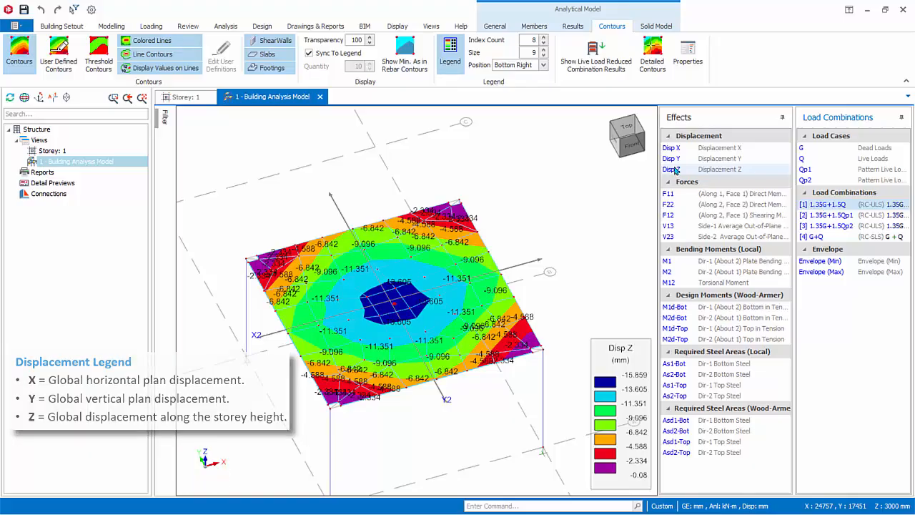
View the slab force contours for F11, F22, F12, V13 and V23.
click(674, 194)
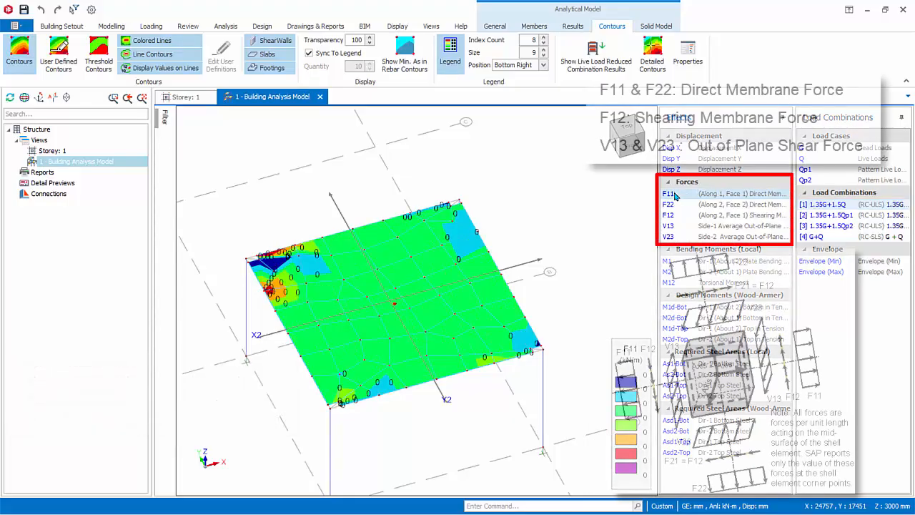
click(672, 206)
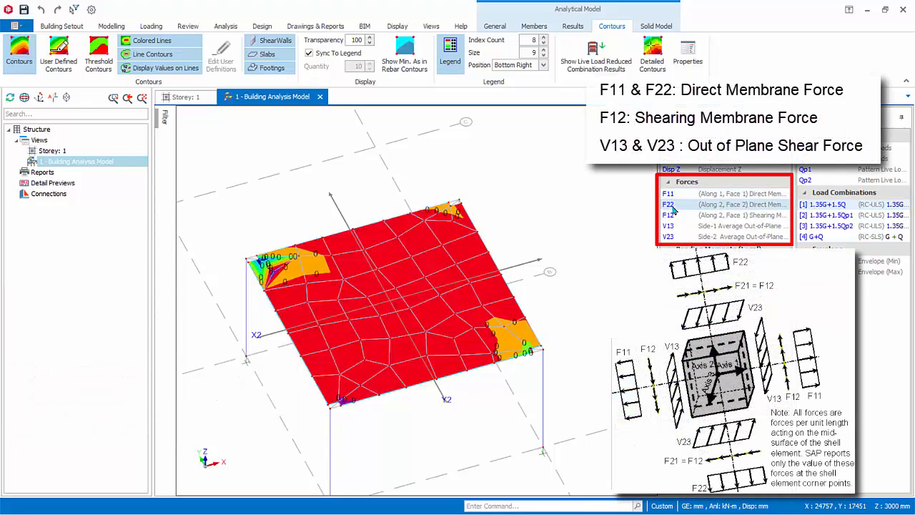
click(674, 216)
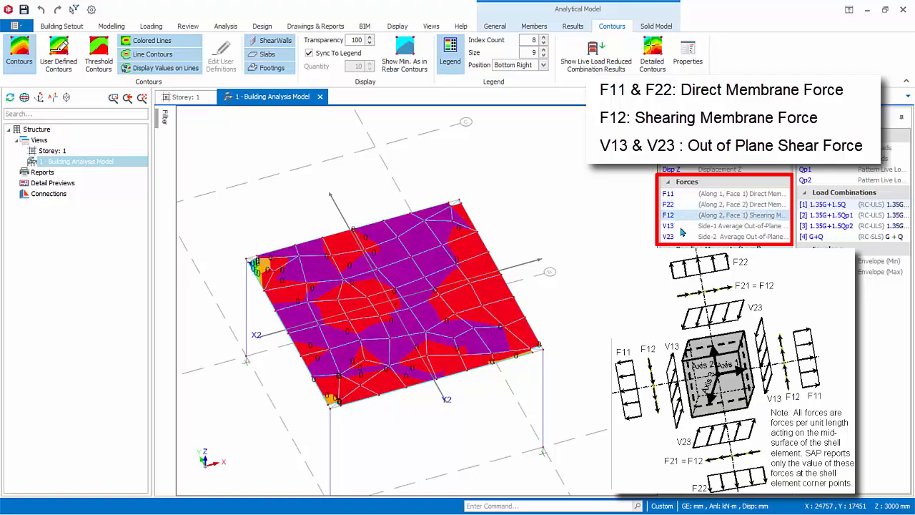
click(681, 228)
click(681, 237)
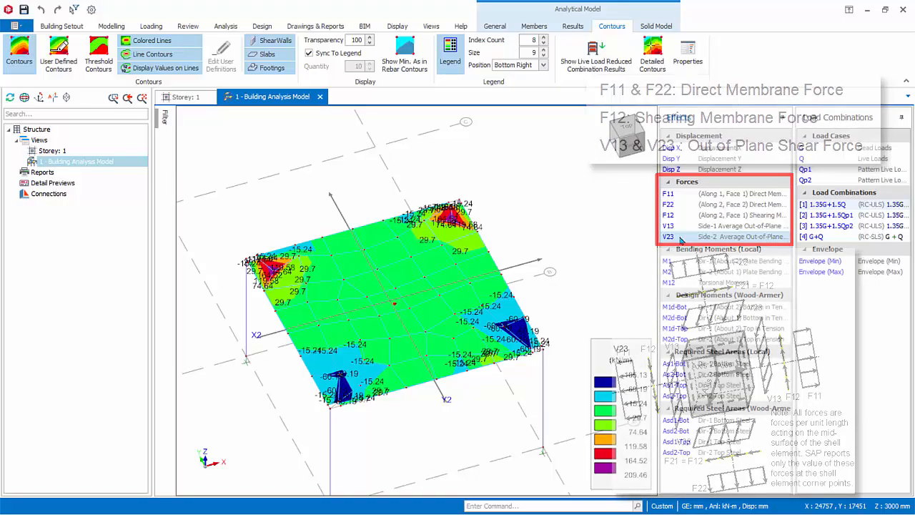
View the local bending moment contours for M1, M2 and M12.
click(681, 262)
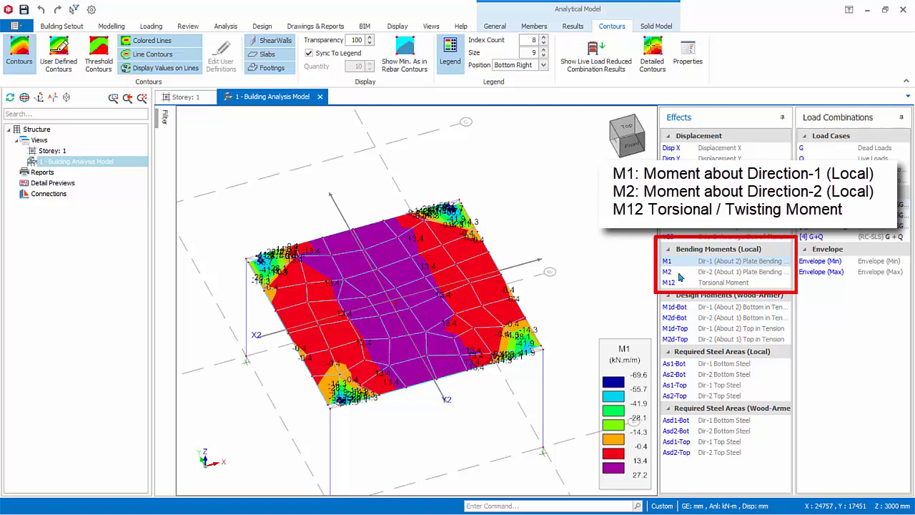
click(680, 272)
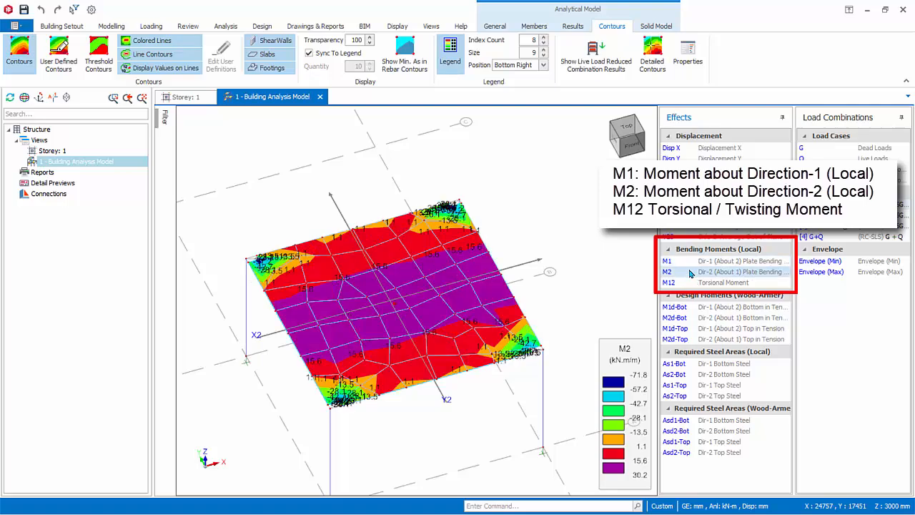
click(682, 283)
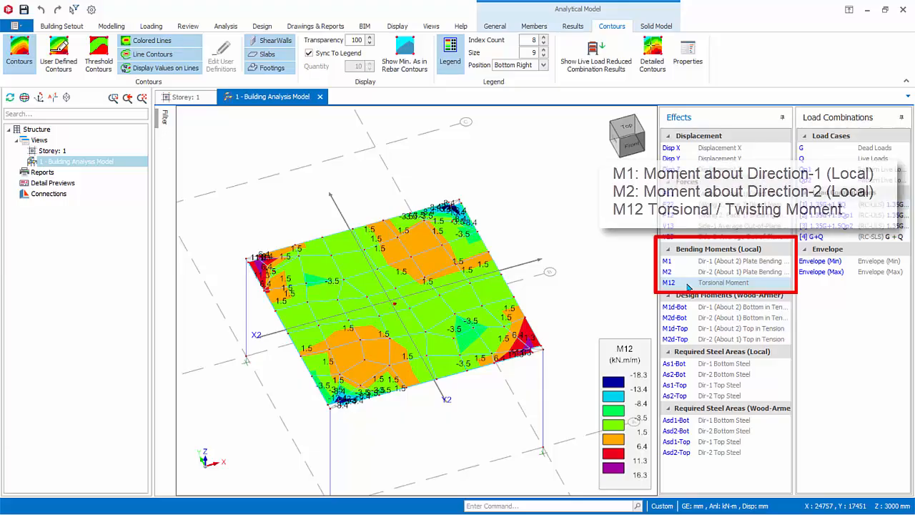
View the Wood-Armer design moment contours for M1d-Bot, M2d-Bot and M1d-Top.
click(689, 309)
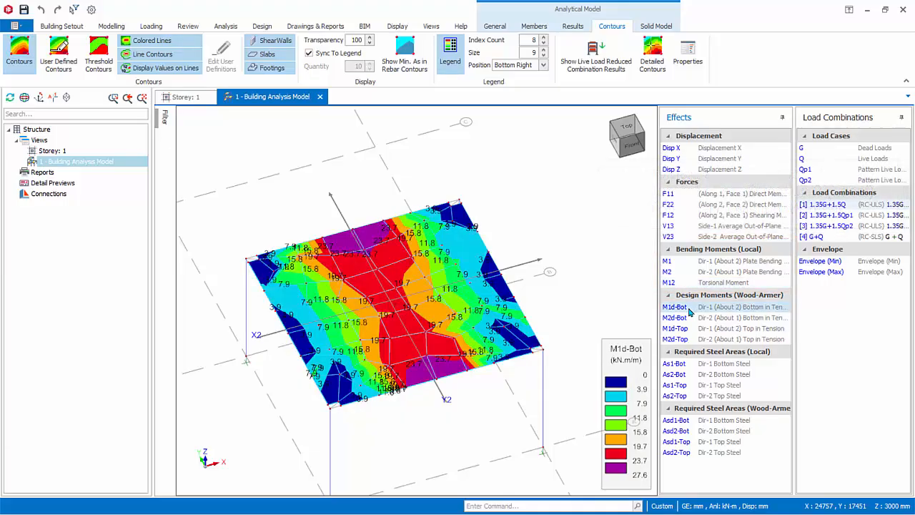
click(681, 321)
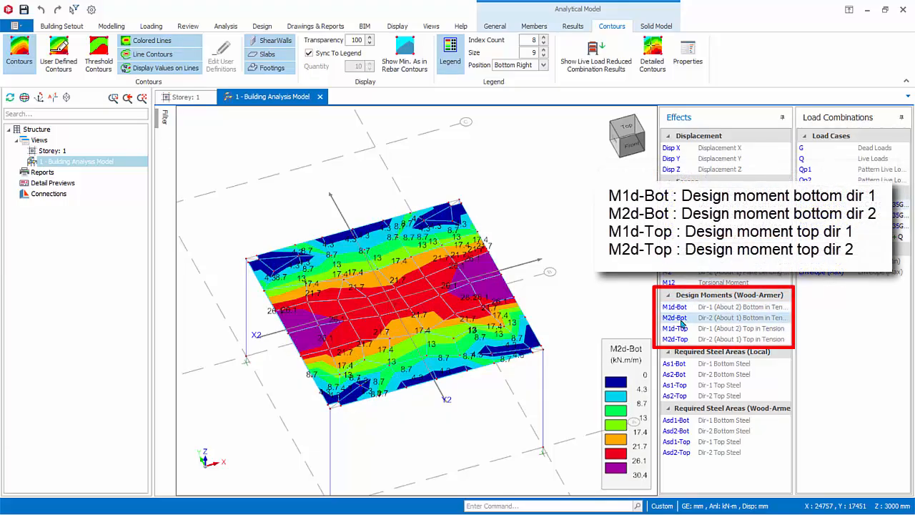
click(685, 330)
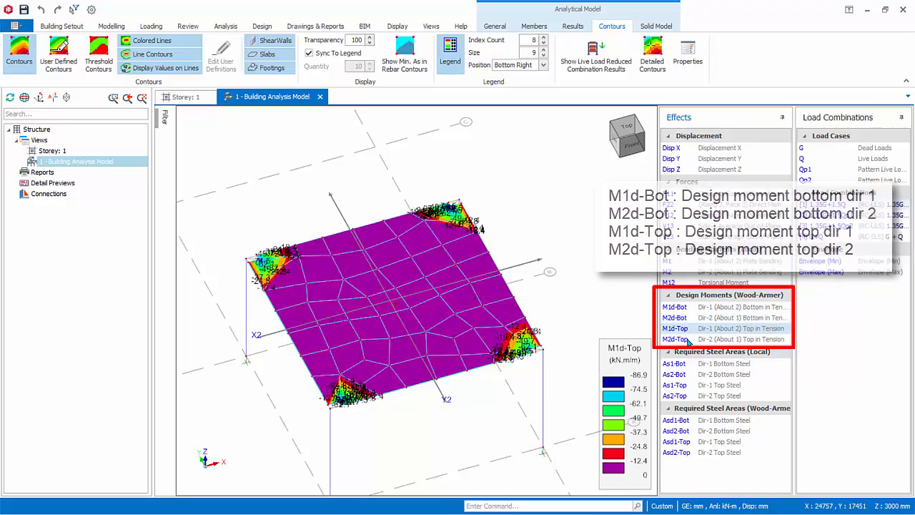
Compare the local required steel area contours for As1-Bot and As2-Bot, returning to As1-Bot.
click(697, 366)
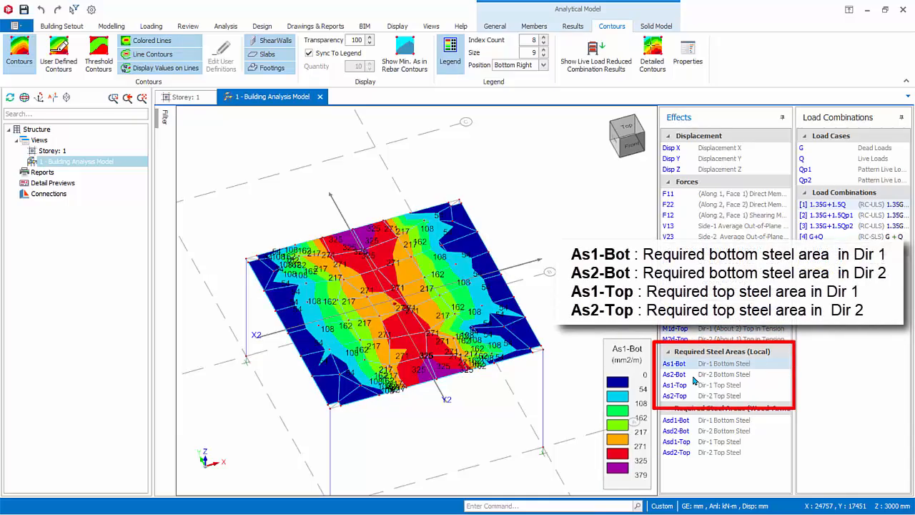
click(693, 377)
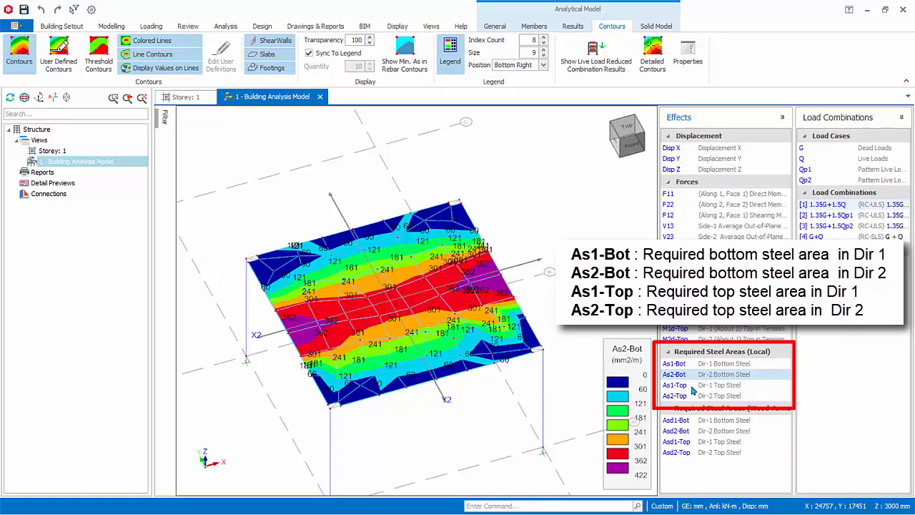
click(691, 365)
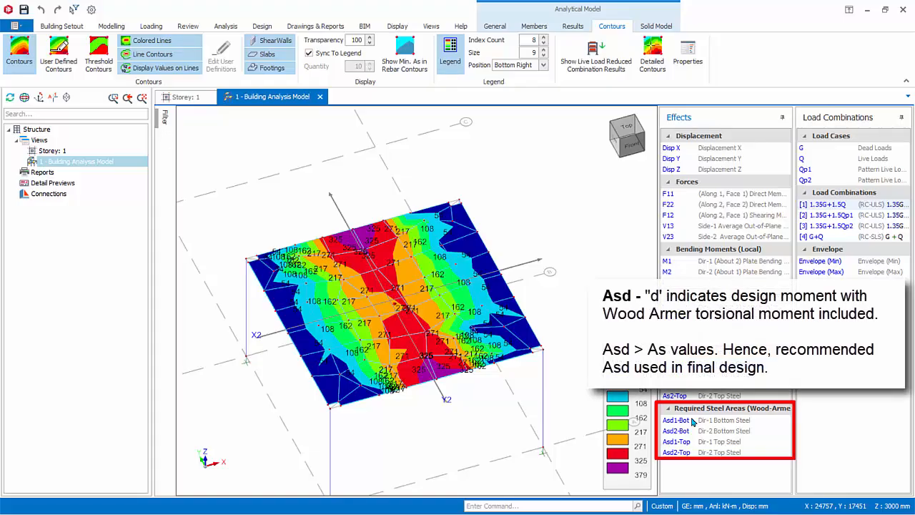
View the Wood-Armer required steel contours Asd1-Bot, Asd2-Bot, Asd1-Top and Asd2-Top, and toggle the minimum As display in rebar contours.
click(675, 420)
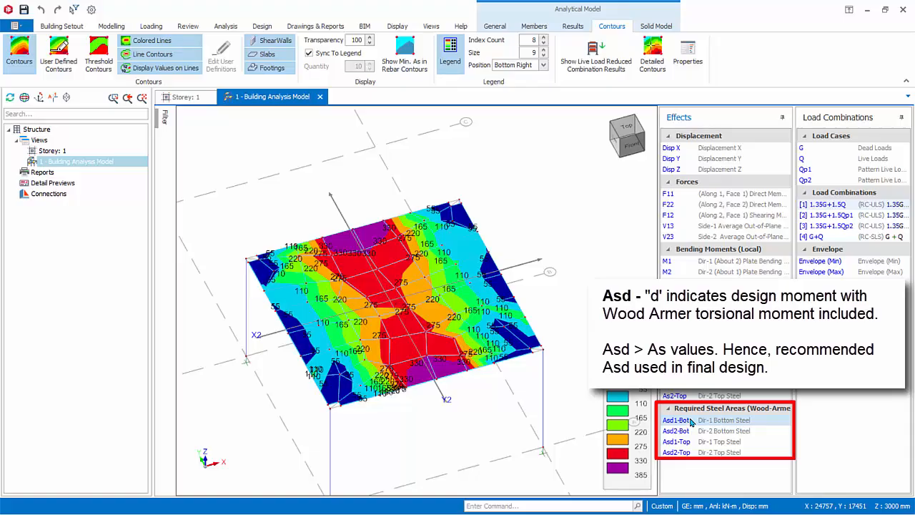
click(695, 432)
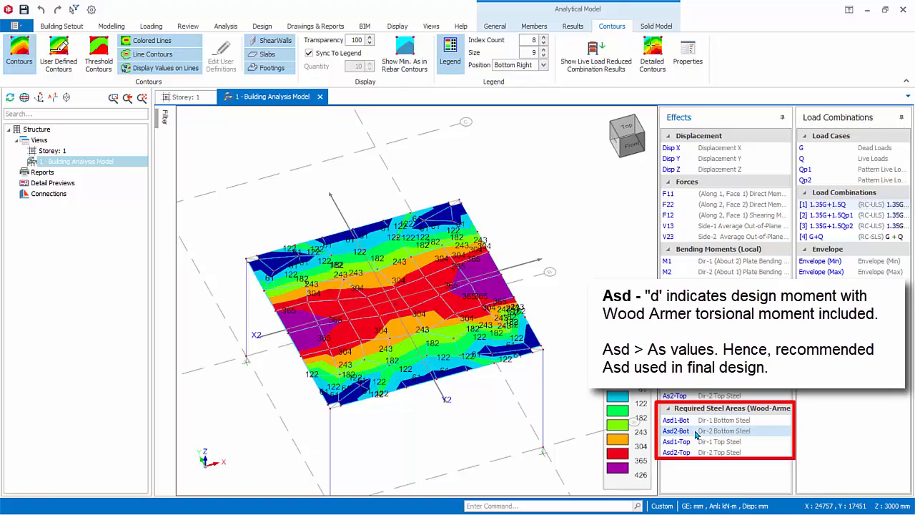
click(700, 442)
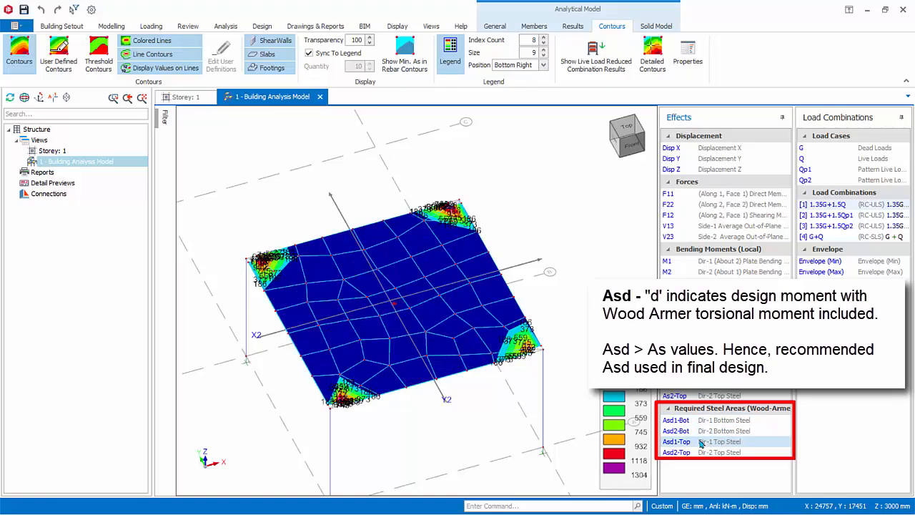
click(700, 452)
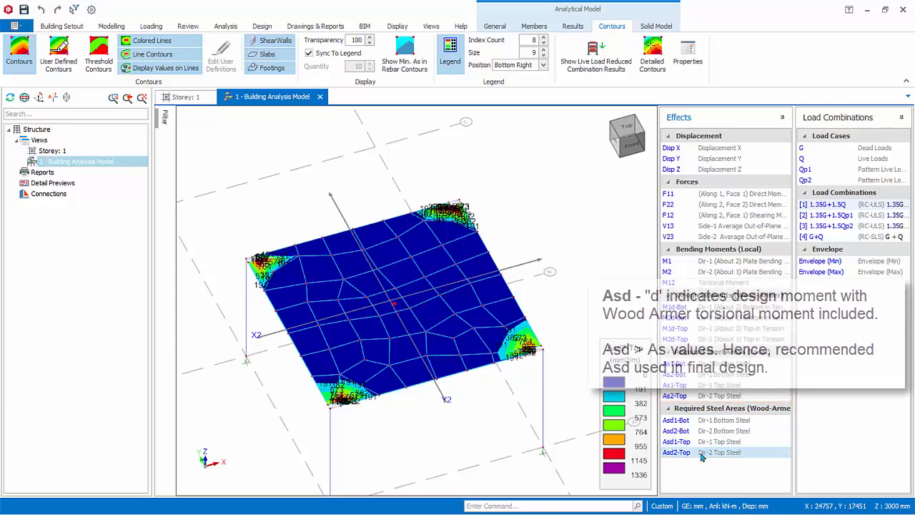
click(413, 63)
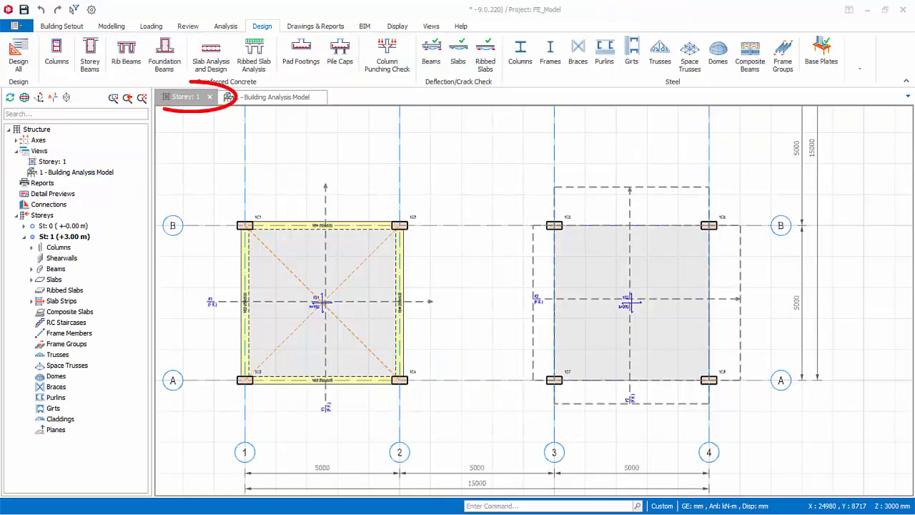
From the Storey: 1 plan, open Slab Analysis and Design and include Wood-Armer effects in the slab design settings.
click(188, 97)
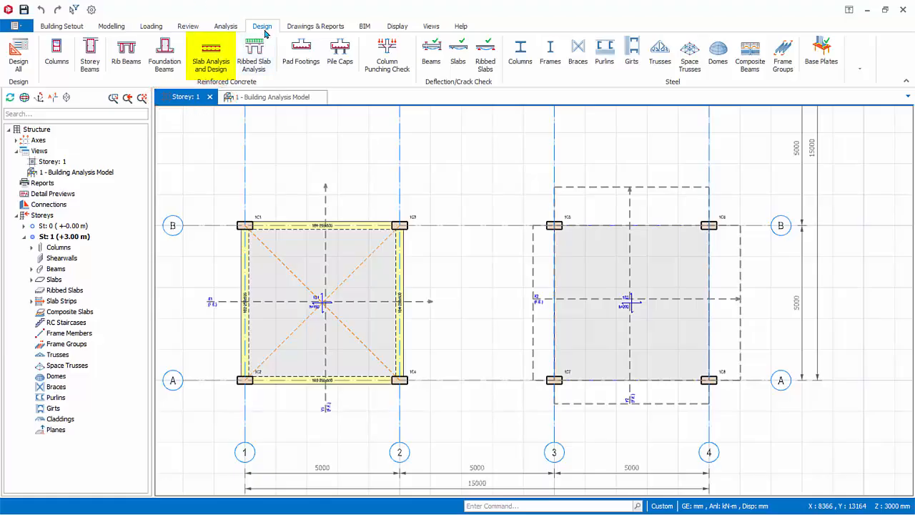
click(211, 65)
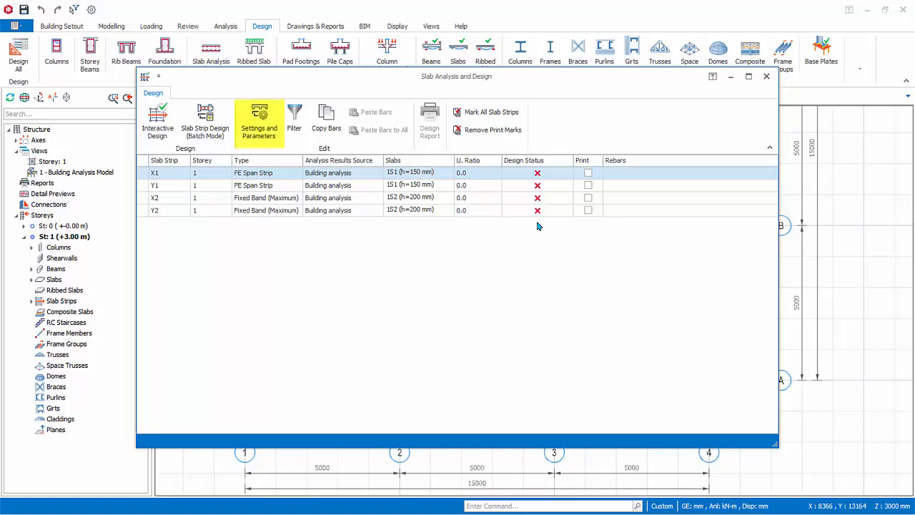
click(261, 136)
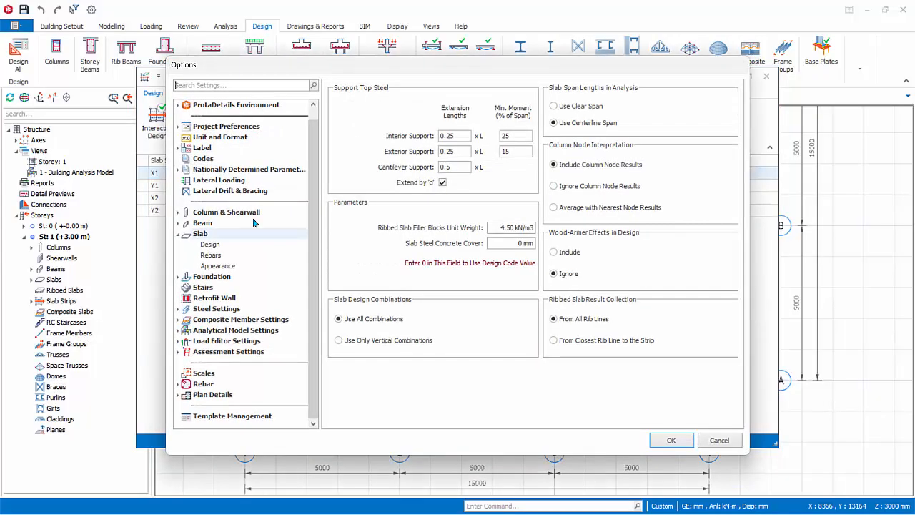
click(217, 246)
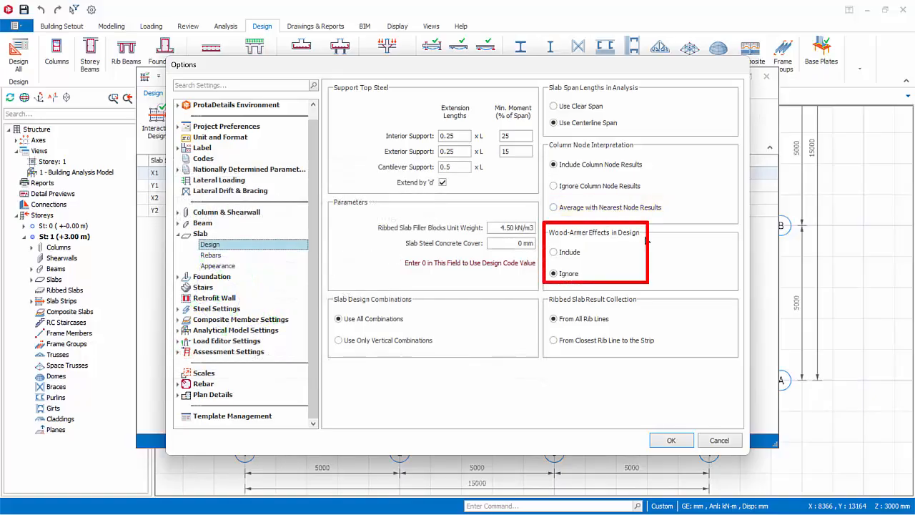
click(556, 251)
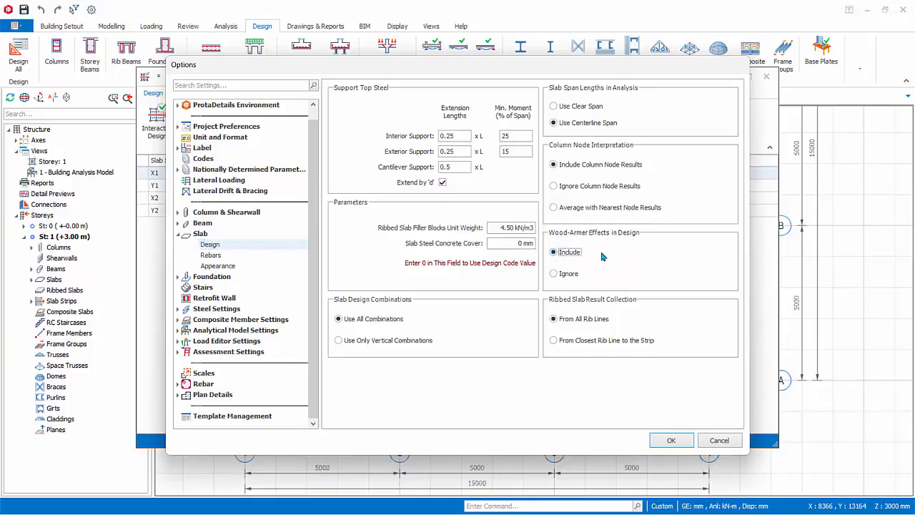
Check the slab rebar settings, including the minimum steel bar sizes, and the appearance settings, and accept the options.
click(210, 255)
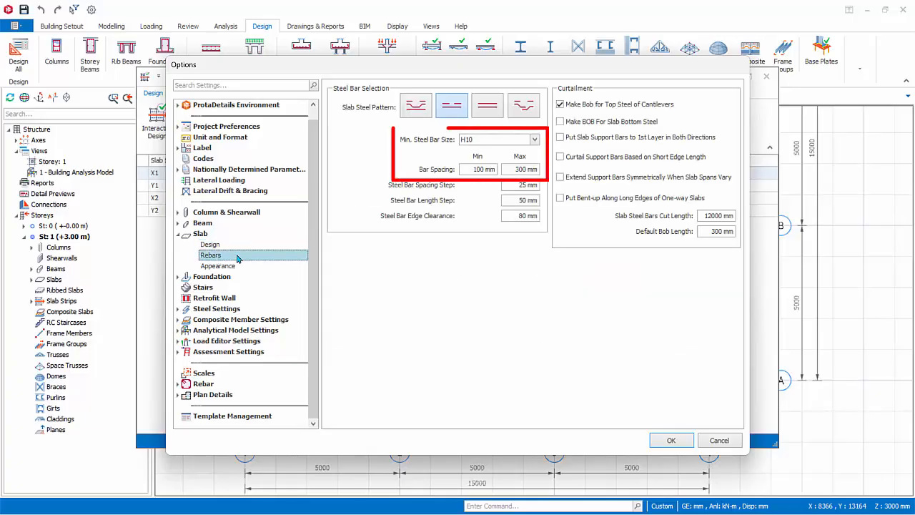
click(534, 140)
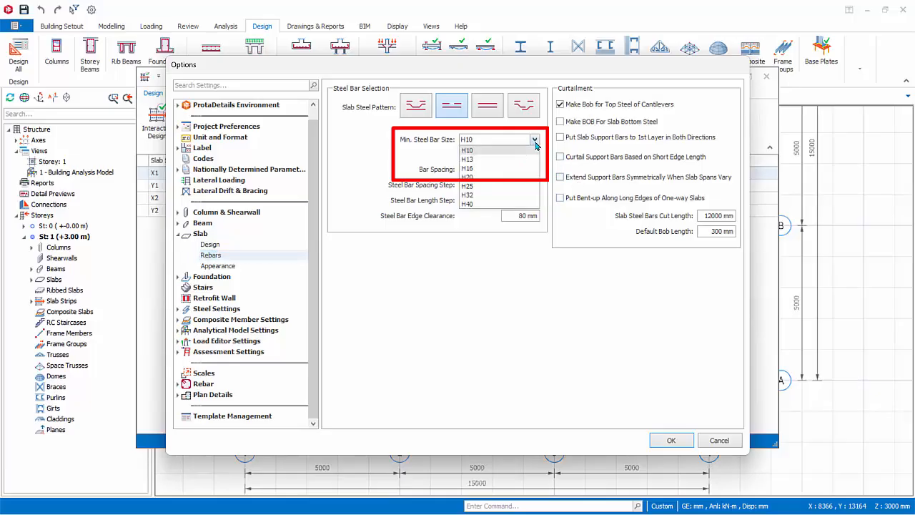
click(534, 142)
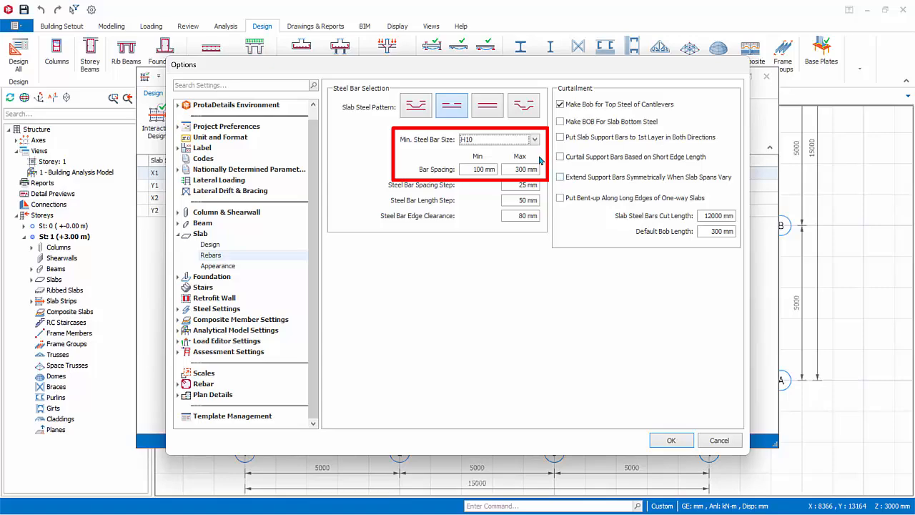
click(228, 266)
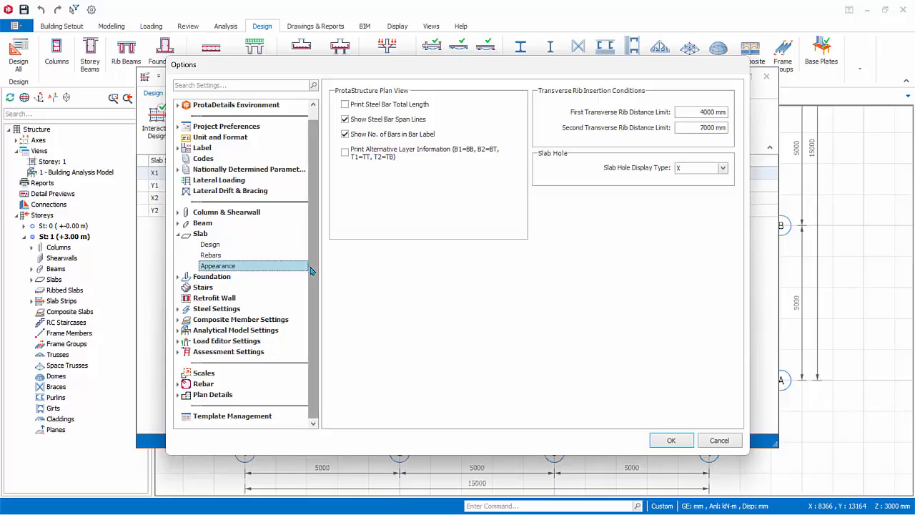
click(668, 439)
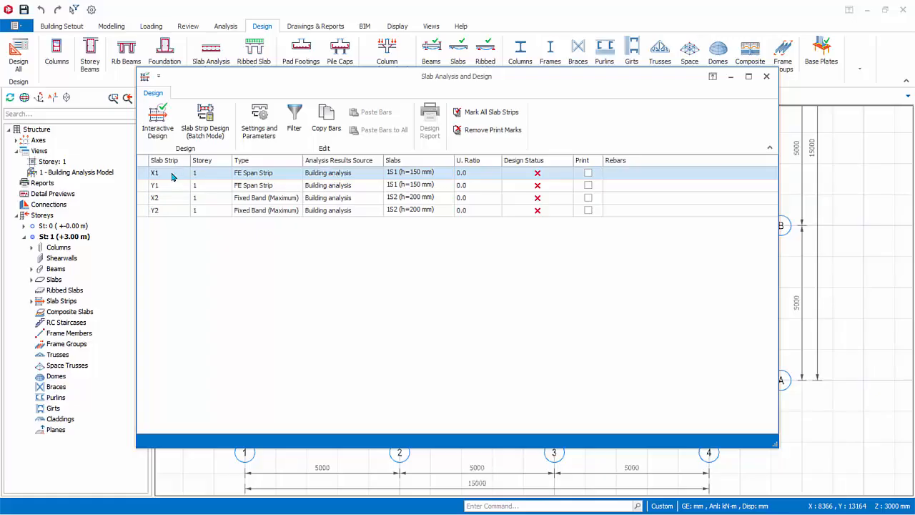
Run the interactive design of slab strip X1 with all steel bars deleted and re-selected.
click(158, 123)
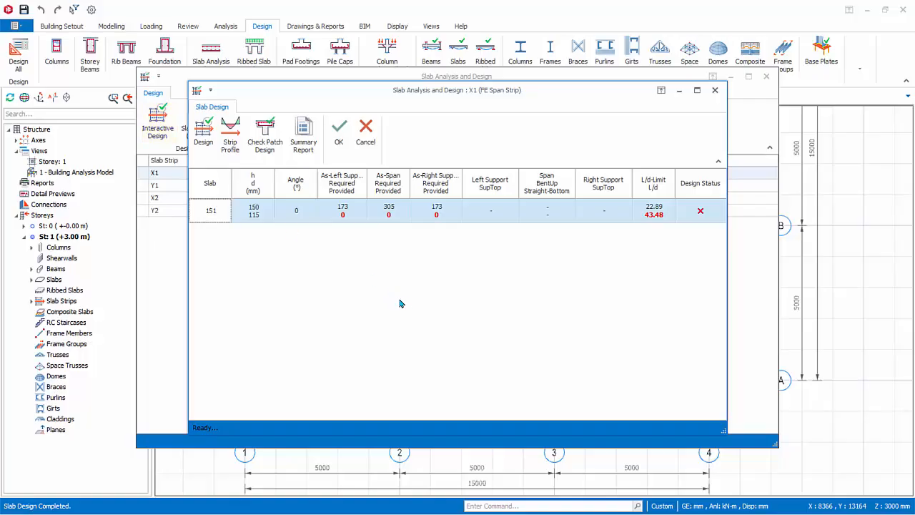
click(204, 133)
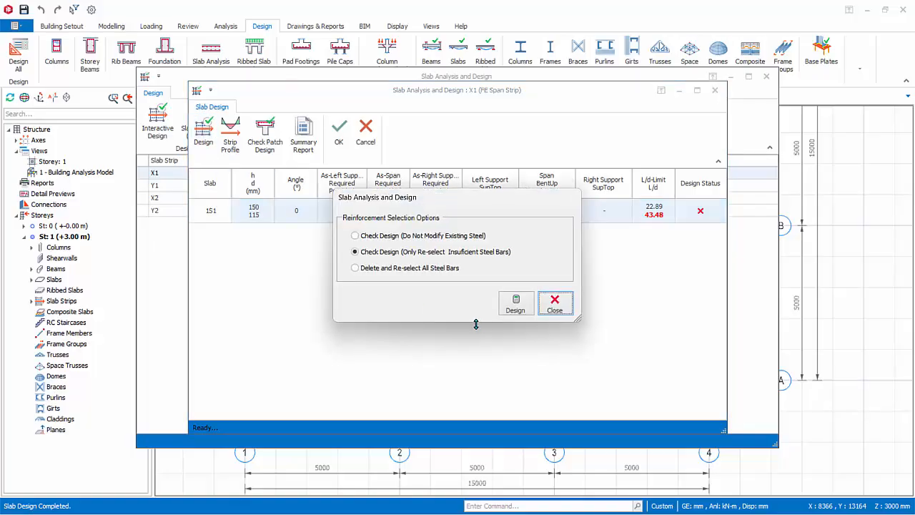
click(355, 269)
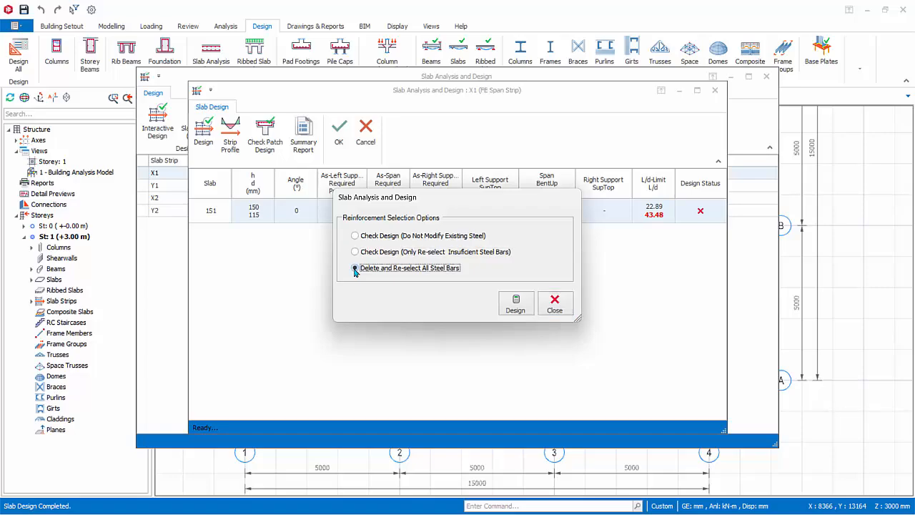
click(515, 304)
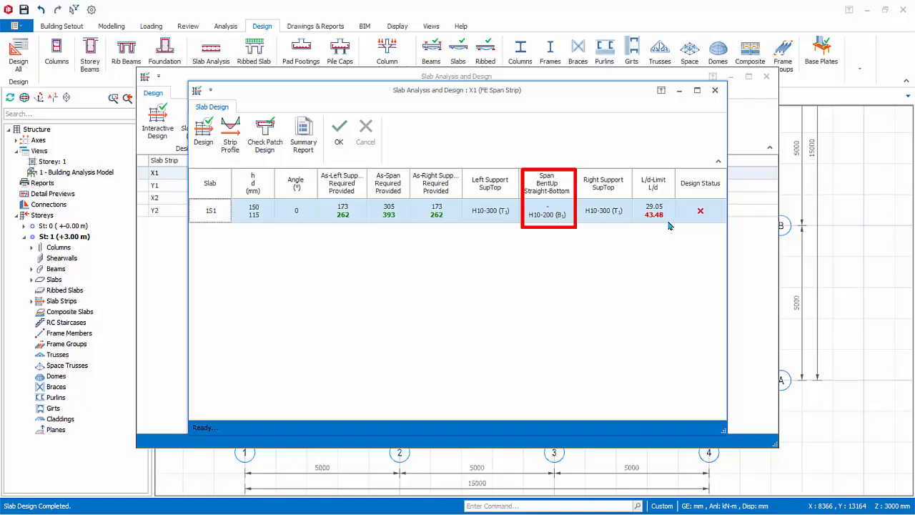
Set the straight bottom span bars of slab strip X1 to H13 at 175 mm spacing.
click(571, 221)
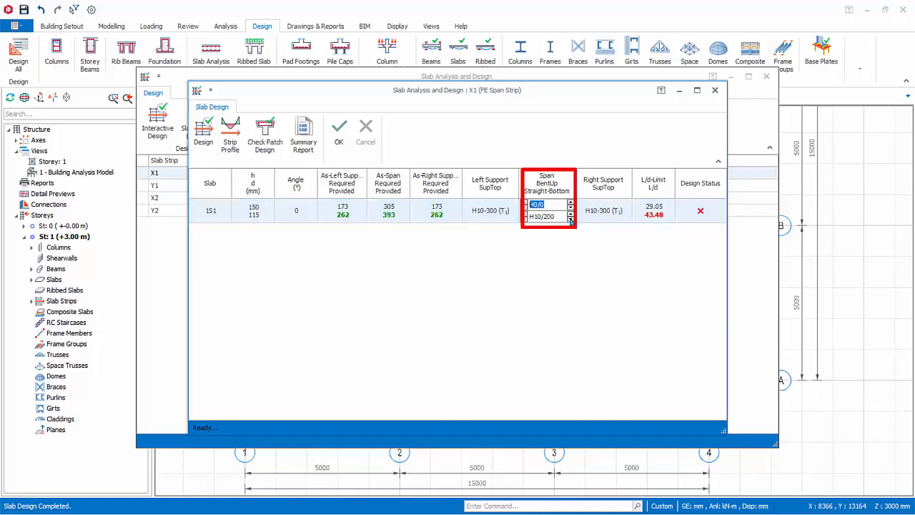
click(570, 214)
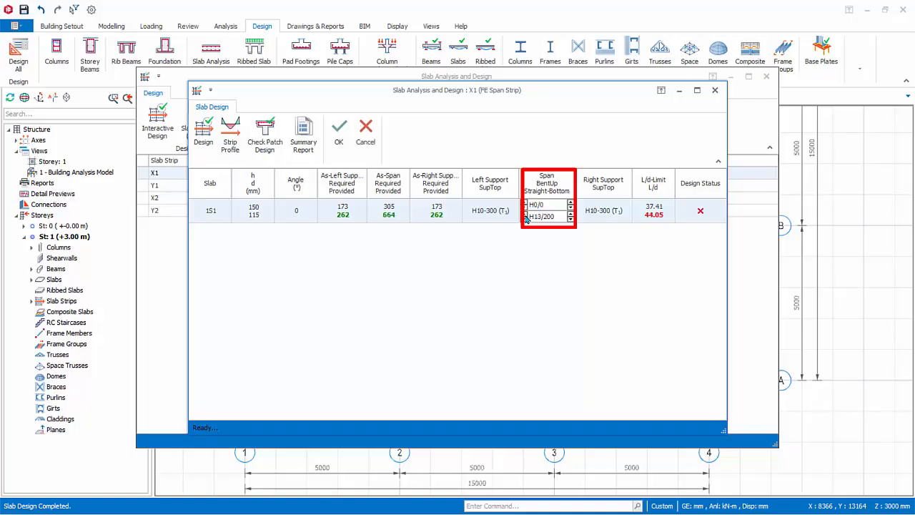
click(571, 220)
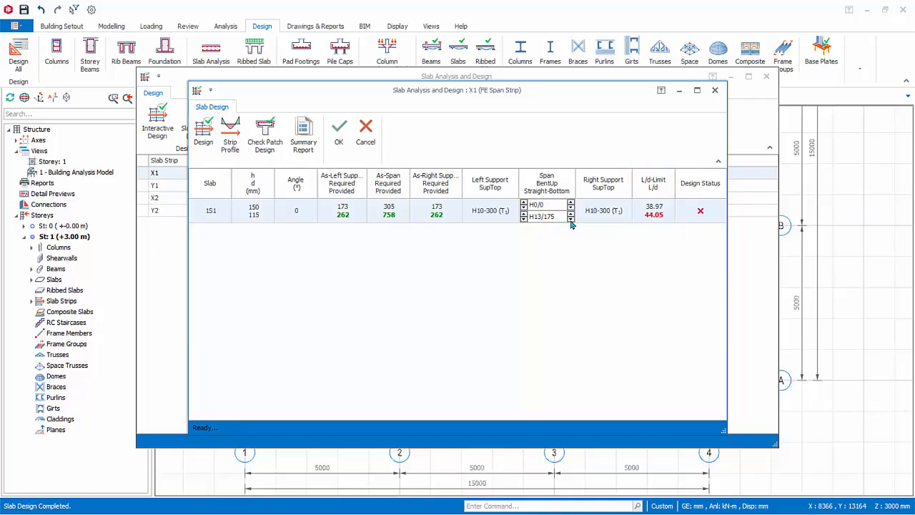
click(665, 226)
Review strip X1's profile diagrams for the 1.35G+1.5Q combination and its summary report, and accept the strip design.
click(227, 124)
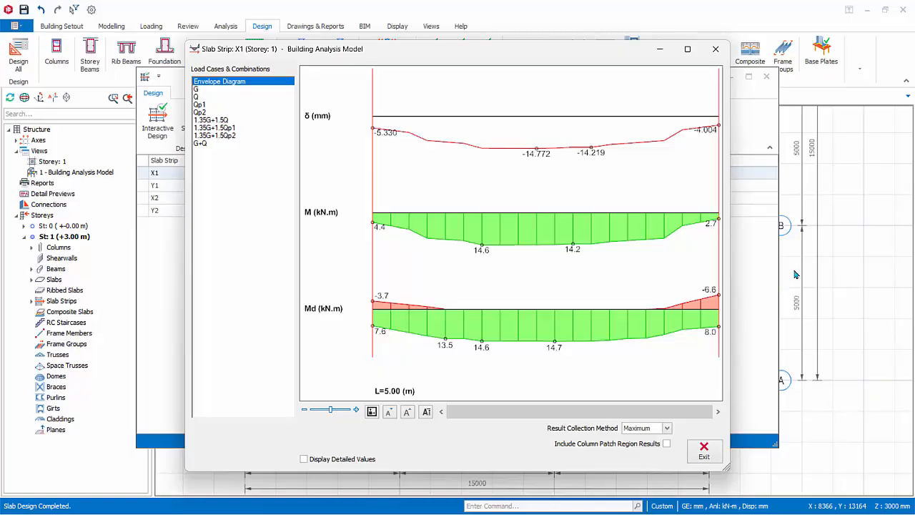
click(224, 120)
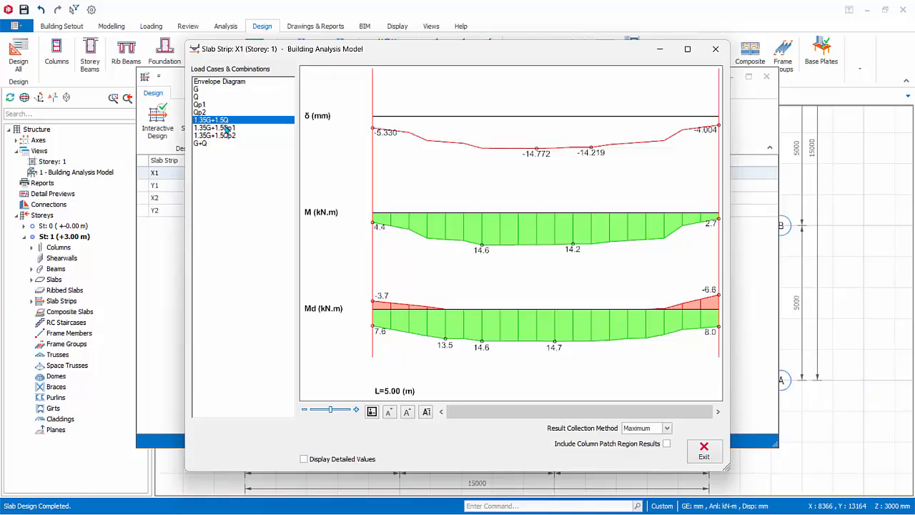
click(704, 451)
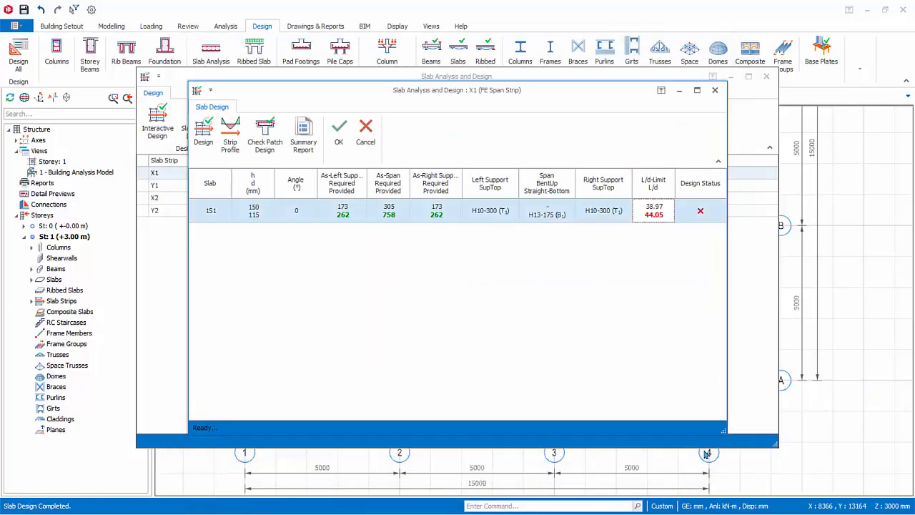
click(301, 139)
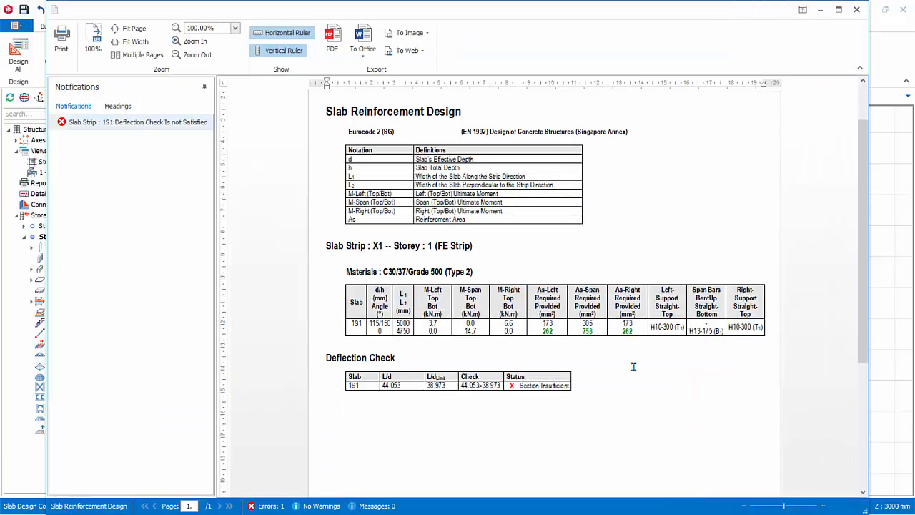
scroll(633, 367, down, 1)
click(857, 10)
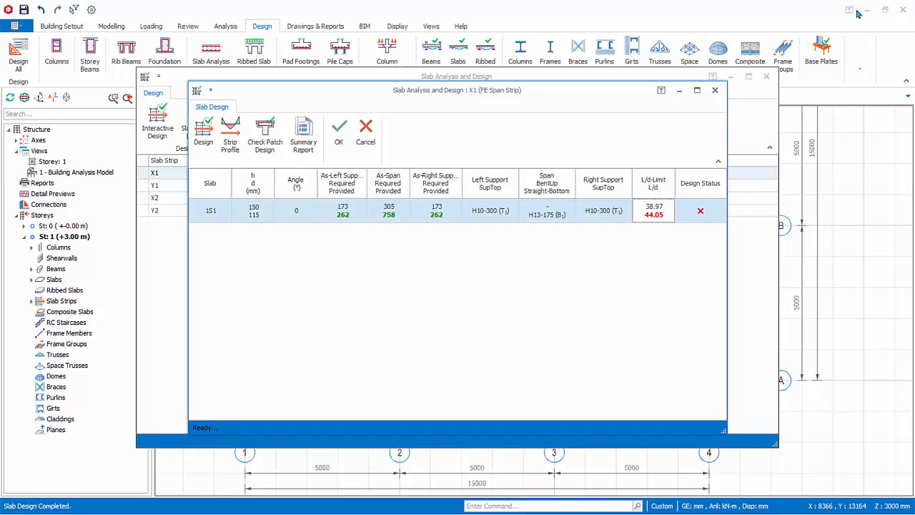
click(338, 134)
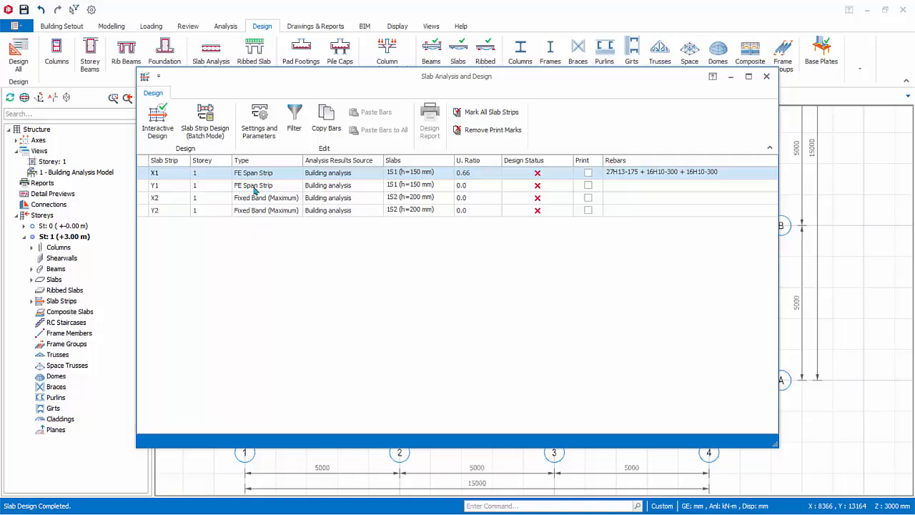
Run the batch design of the slab strips for all storeys with all steel bars deleted and re-selected.
click(213, 136)
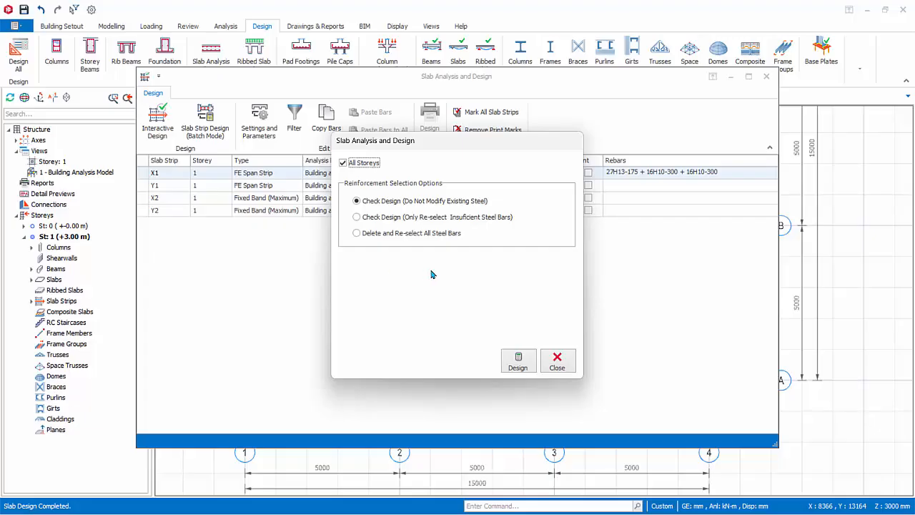
click(357, 233)
click(520, 364)
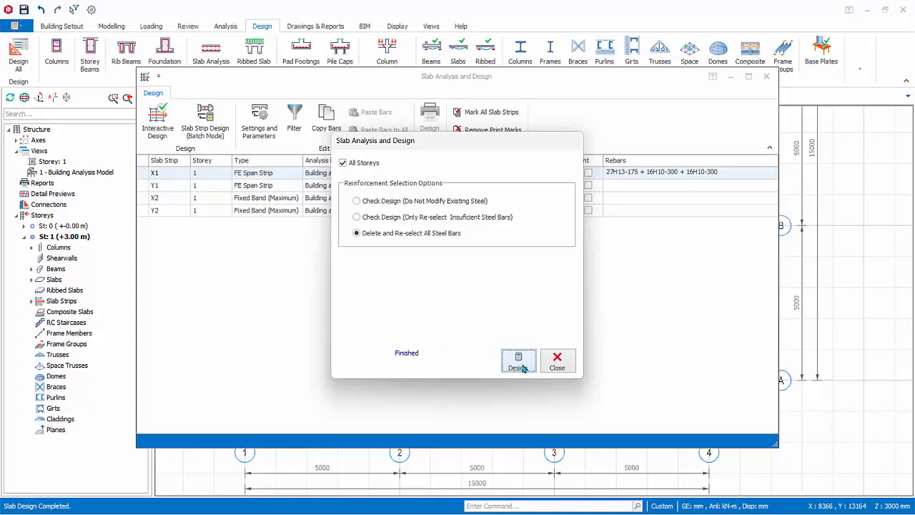
click(556, 364)
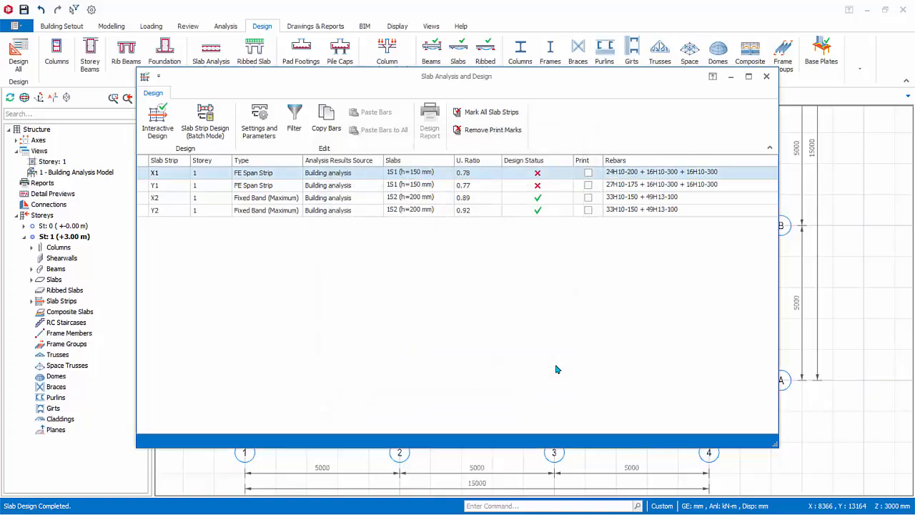
Check the interactive design results of slab strips Y1, X2 and Y2 one by one.
click(174, 189)
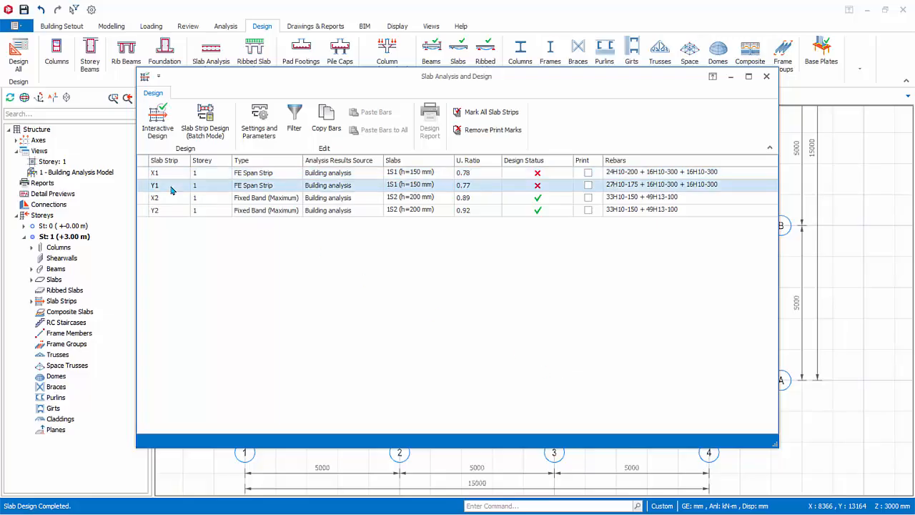
double_click(170, 193)
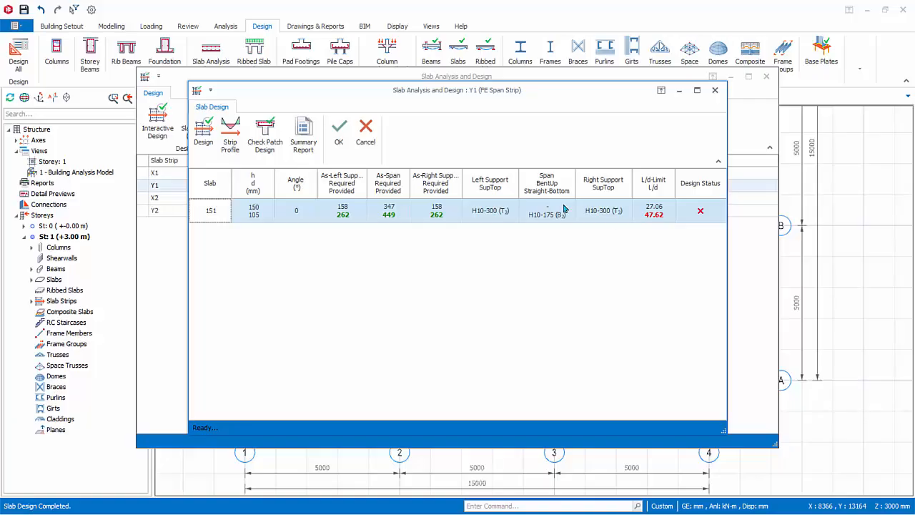
click(338, 132)
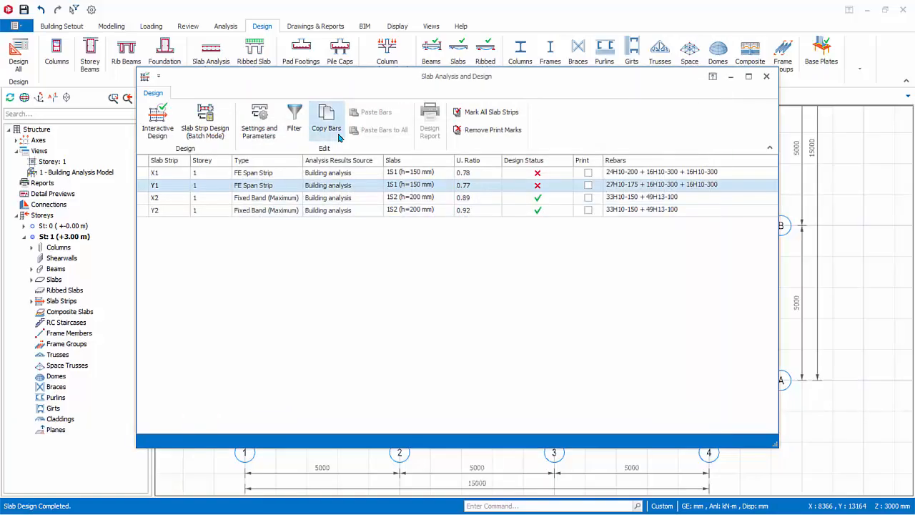
click(172, 198)
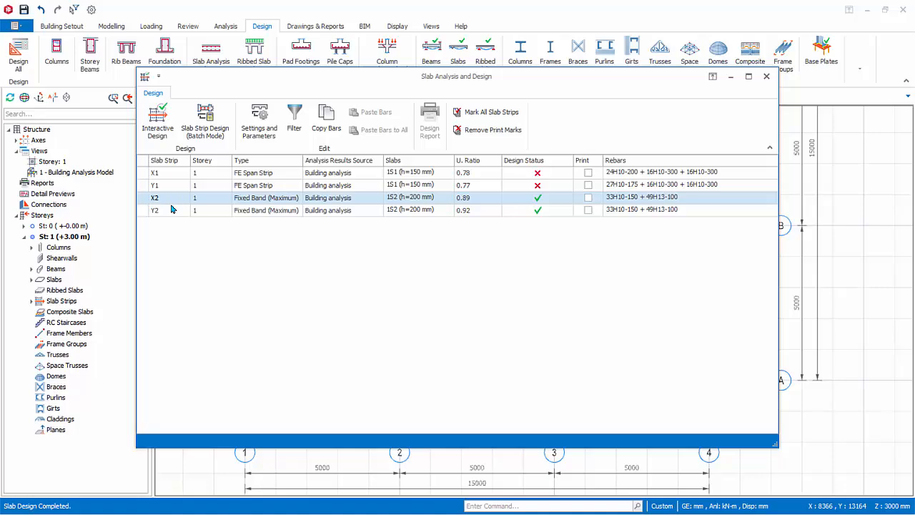
click(170, 214)
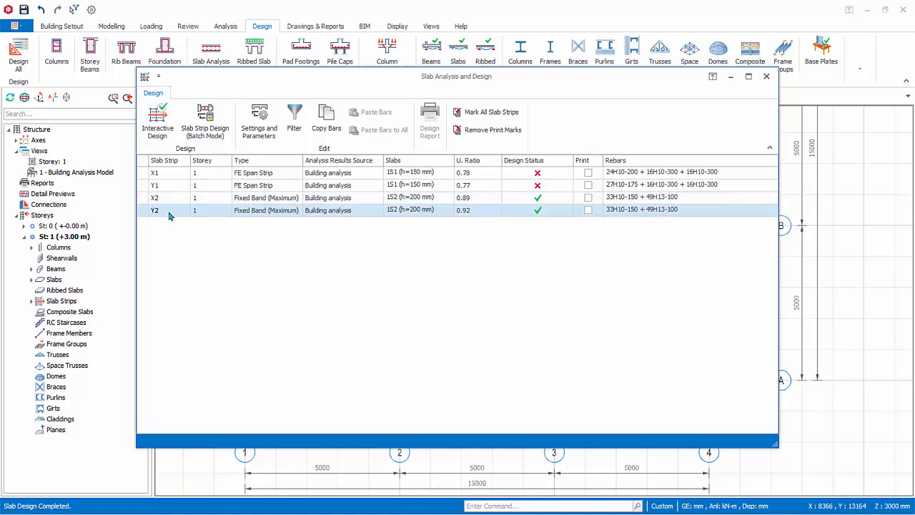
double_click(163, 199)
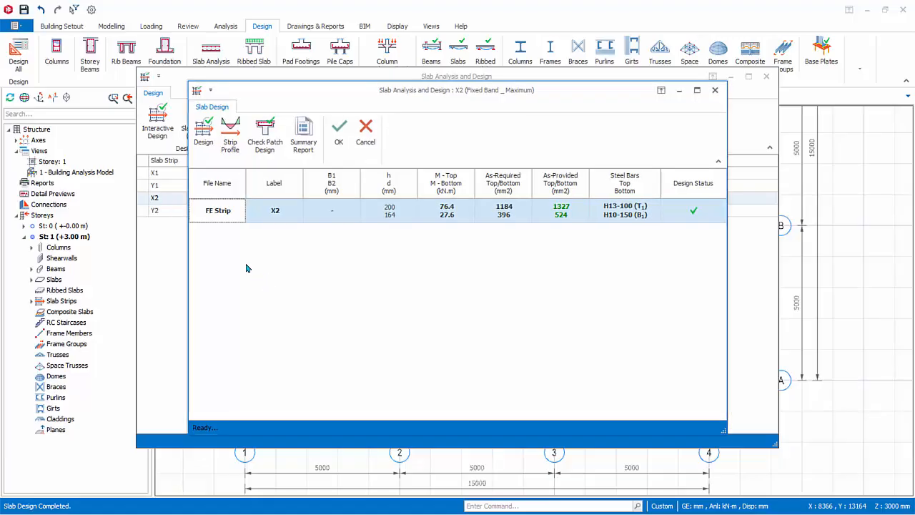
click(339, 130)
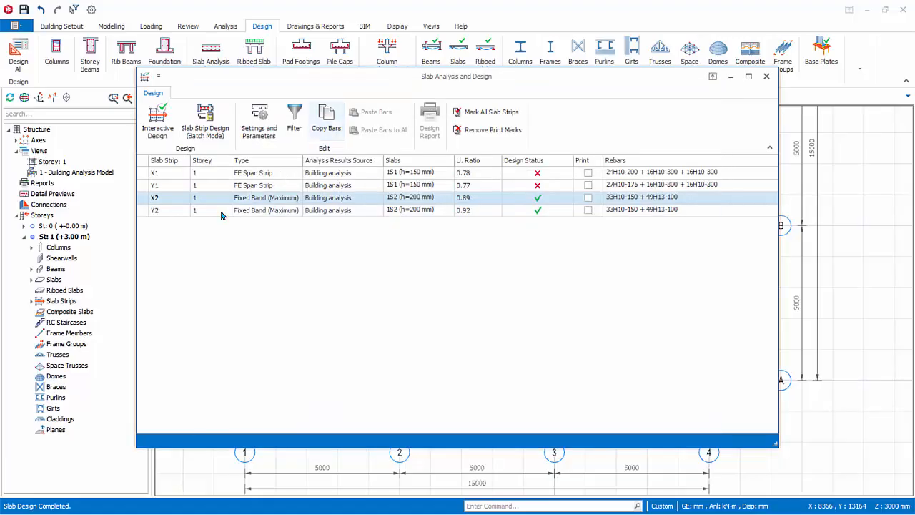
double_click(179, 210)
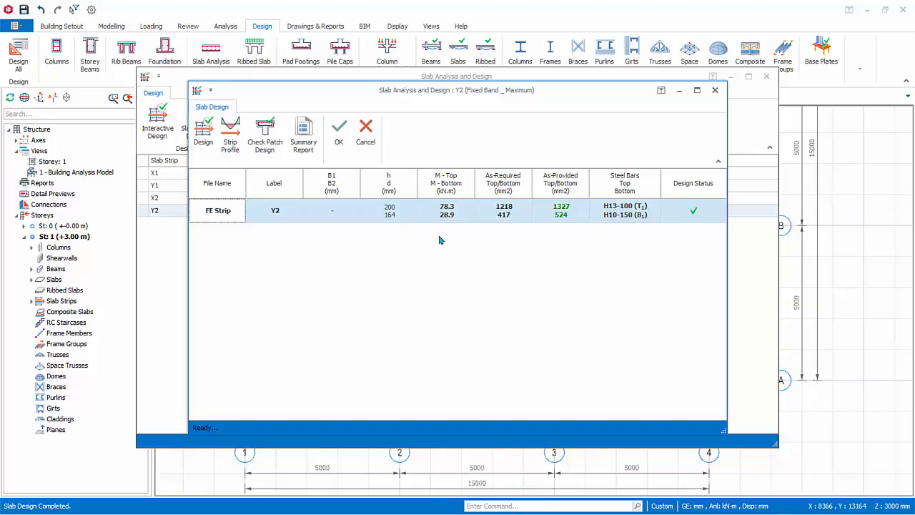
click(338, 130)
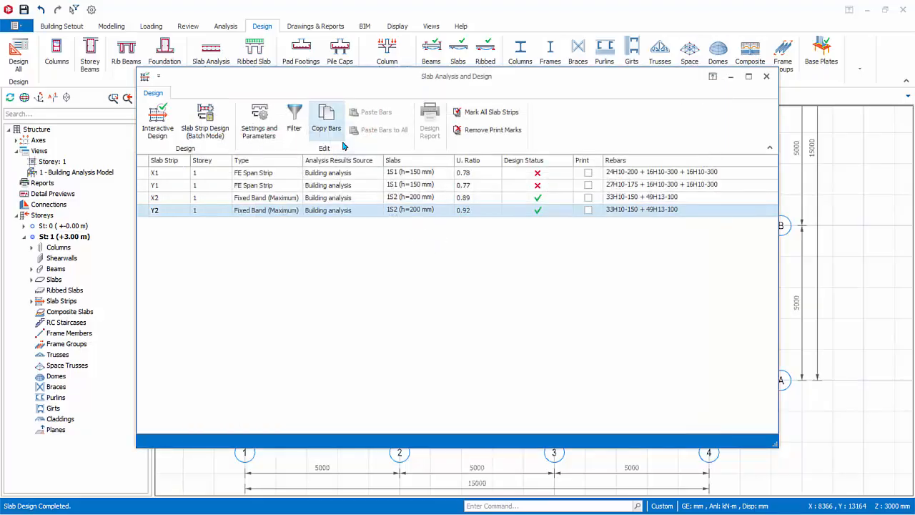
Try the element filters by storey, slab thickness and design status, and cancel them.
click(294, 120)
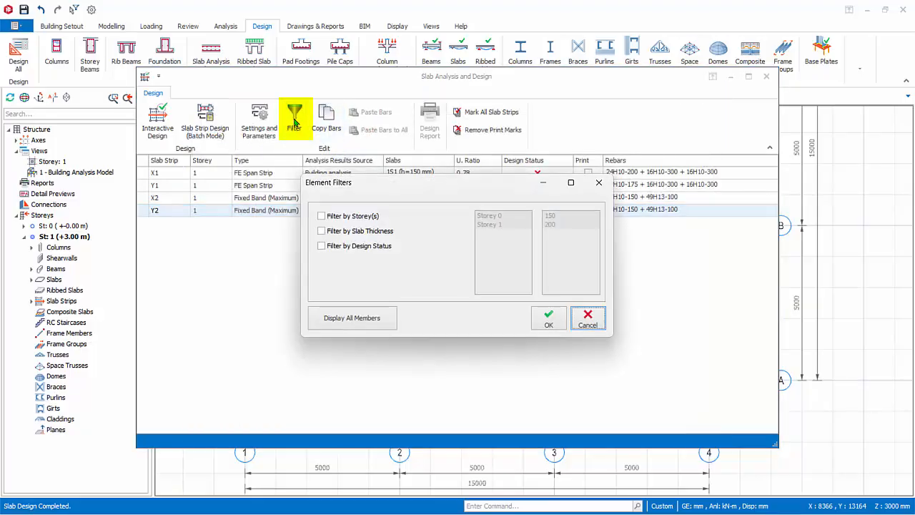
click(321, 216)
click(321, 231)
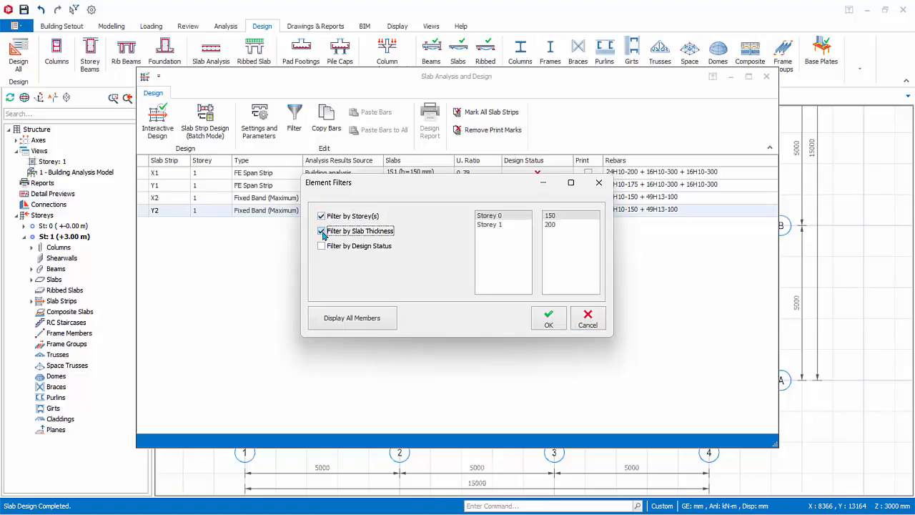
click(321, 246)
click(587, 322)
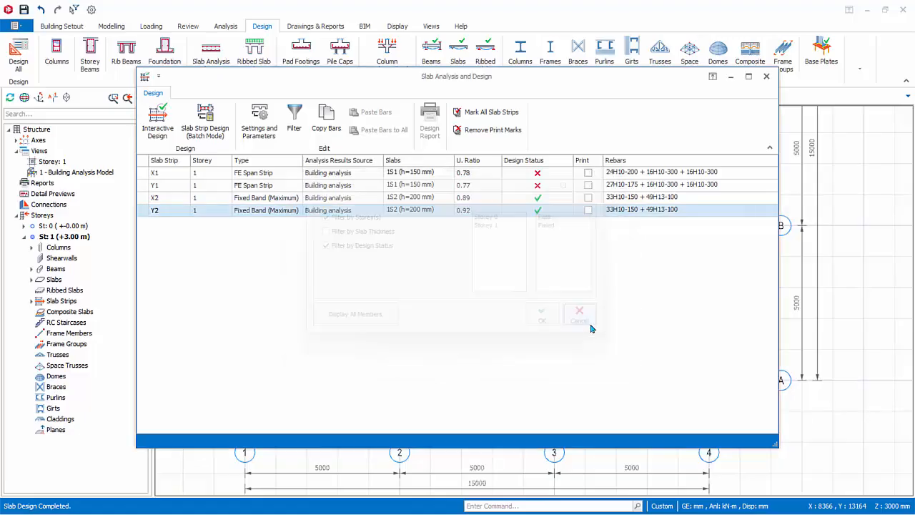
Copy the steel bars of slab strip Y2.
click(322, 133)
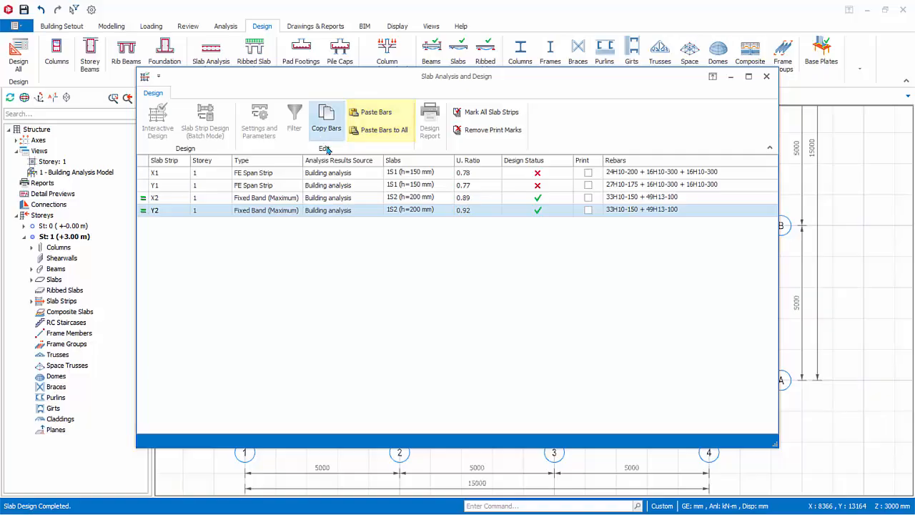
click(323, 132)
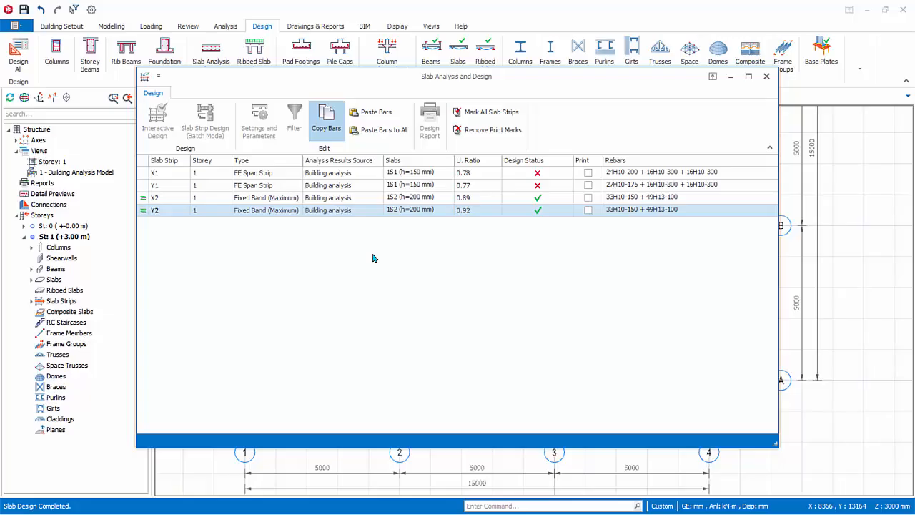
Mark all slab strips for printing and generate their slab reinforcement design report for review.
click(588, 197)
click(588, 209)
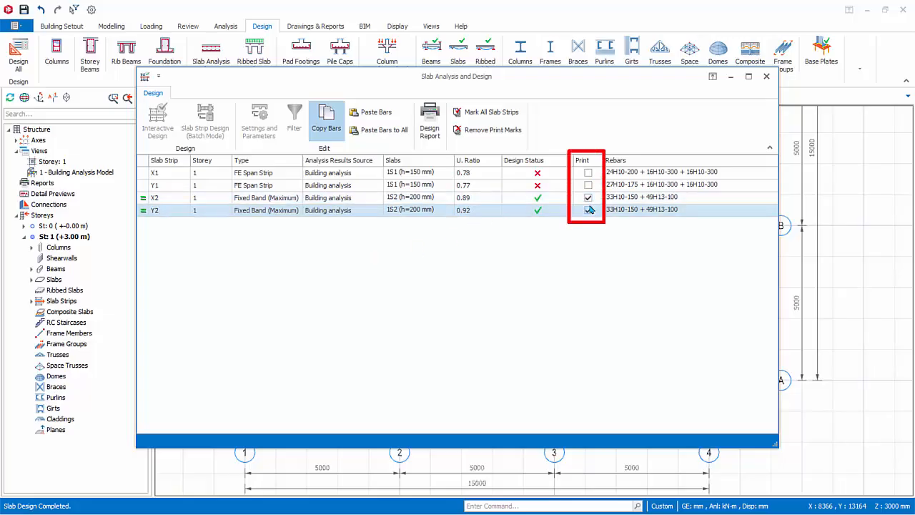
click(505, 115)
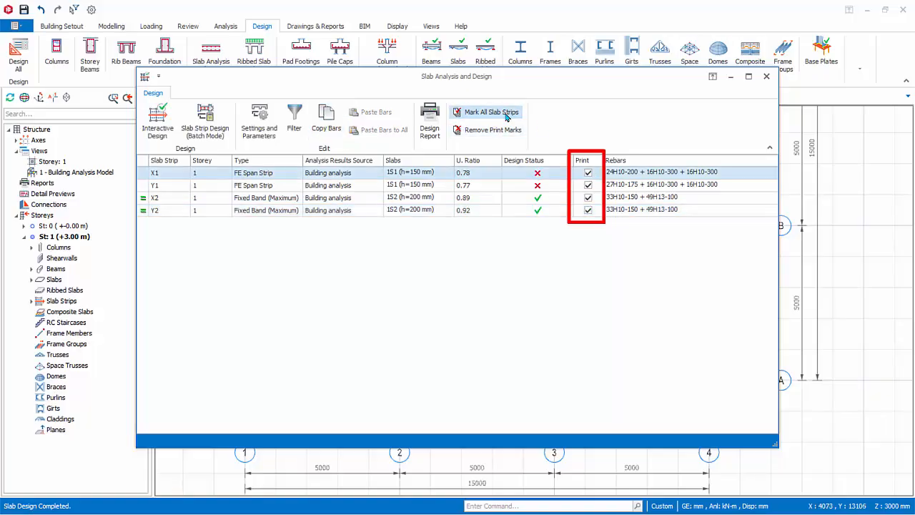
click(429, 122)
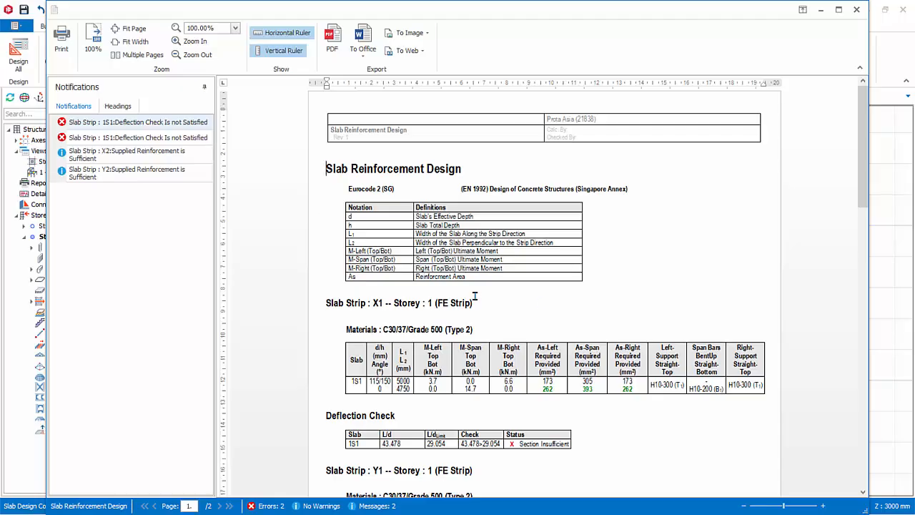
click(856, 10)
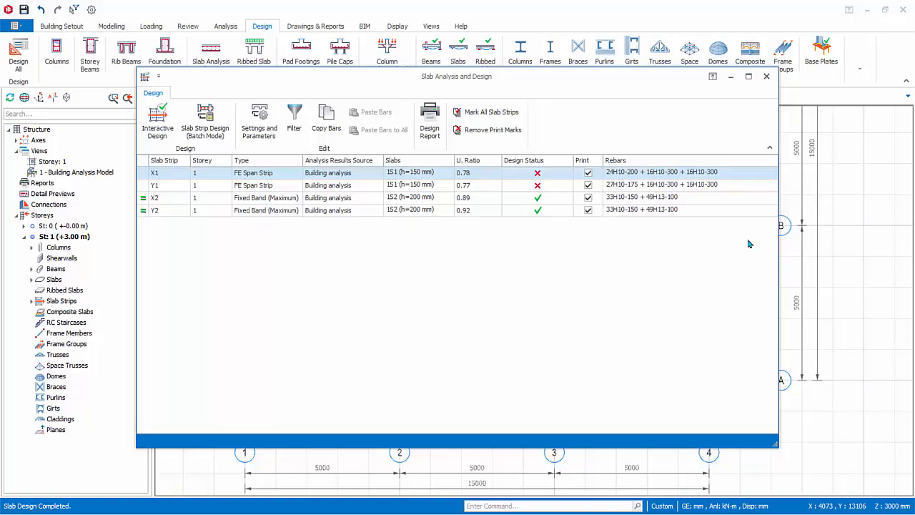
Leave the slab design and inspect slab 1S1's strip X1 and its rebars on the Storey: 1 plan.
click(766, 76)
scroll(443, 368, up, 2)
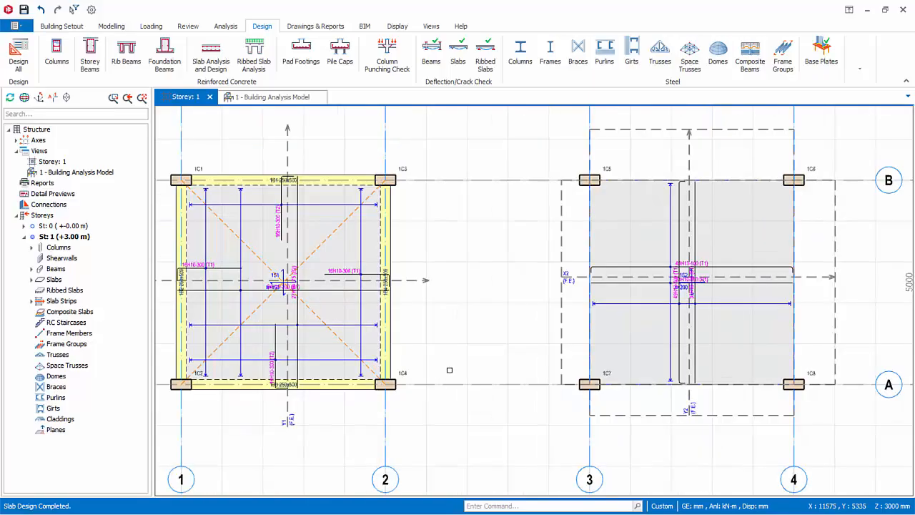
middle_drag(417, 362, 651, 378)
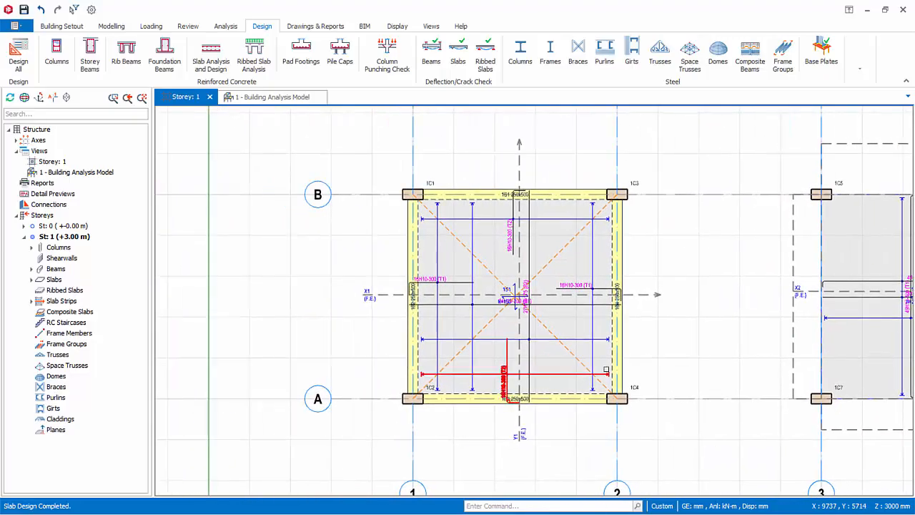
scroll(608, 370, up, 1)
middle_drag(708, 322, 710, 337)
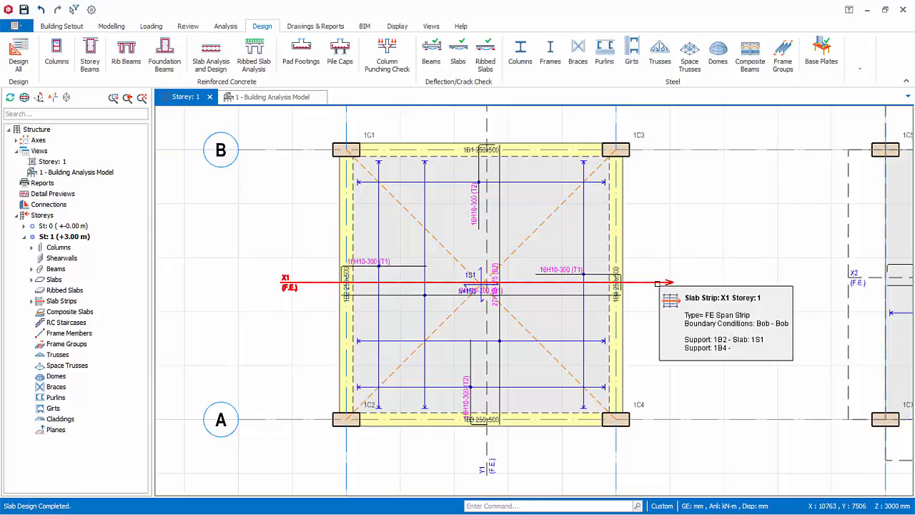
mouse_move(590, 275)
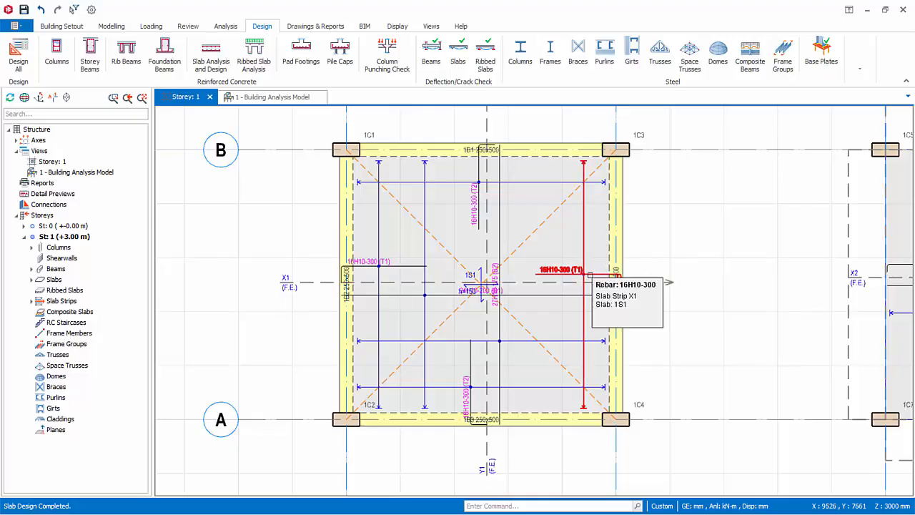
mouse_move(447, 293)
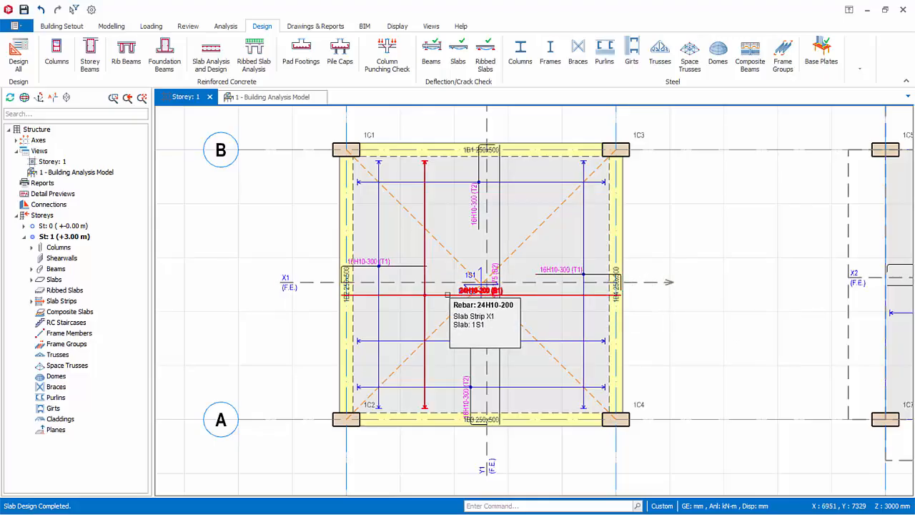
Inspect slab 1S2's strip X2 and its rebars on the Storey: 1 plan.
middle_drag(770, 329, 278, 351)
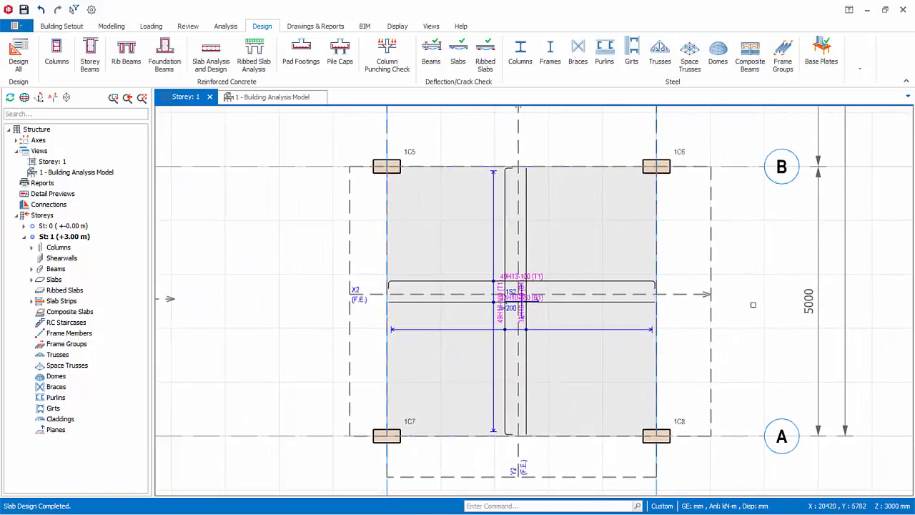
mouse_move(712, 291)
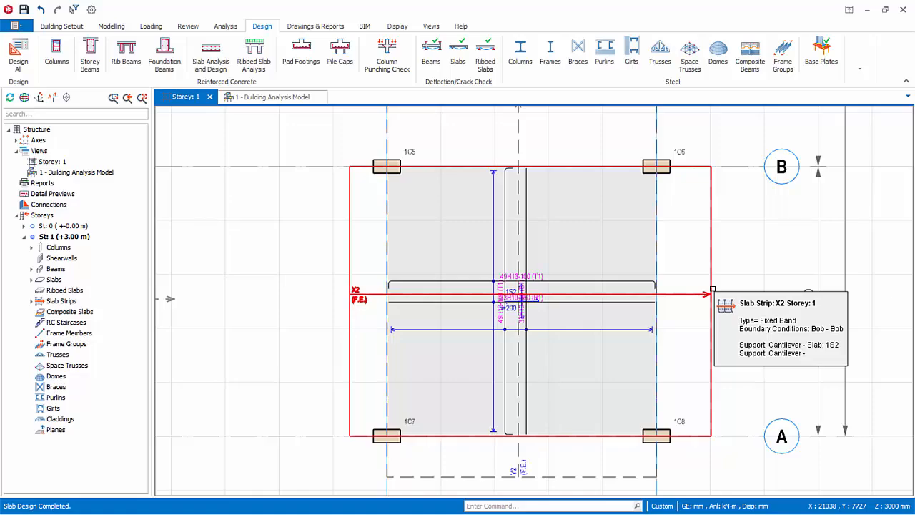
mouse_move(626, 283)
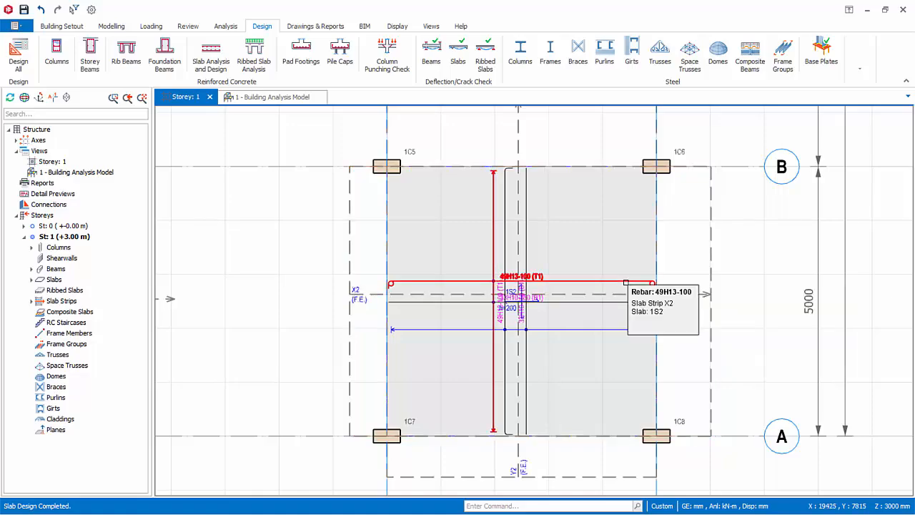
mouse_move(607, 303)
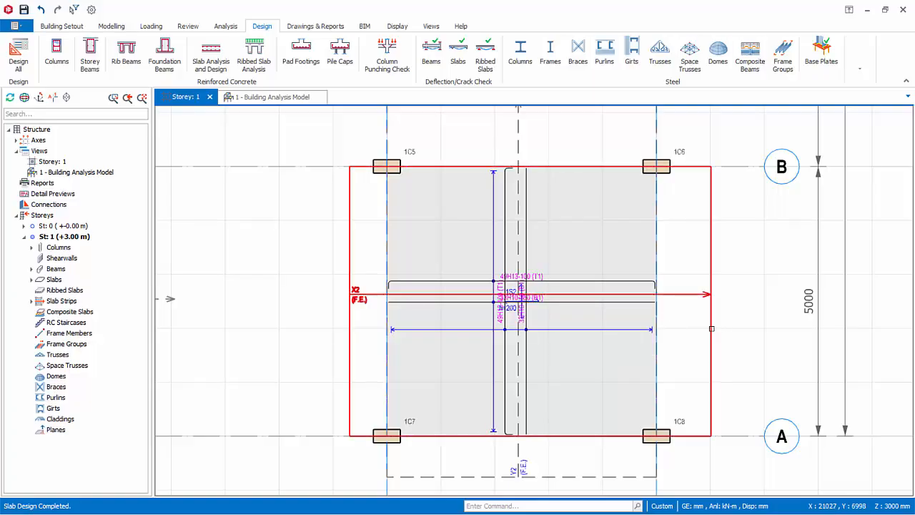
mouse_move(711, 328)
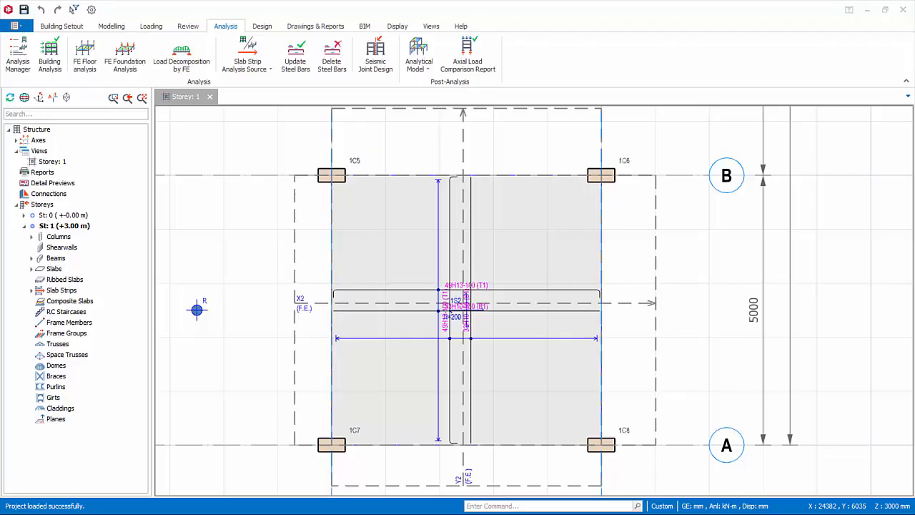
Set slab 1S1's thickness to 200 mm and accept invalidating the building analysis results.
middle_drag(279, 315, 826, 318)
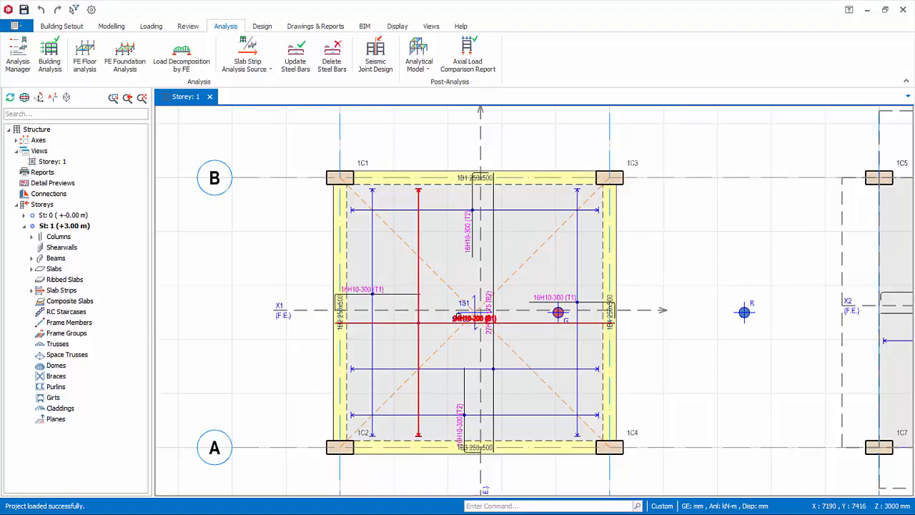
double_click(473, 312)
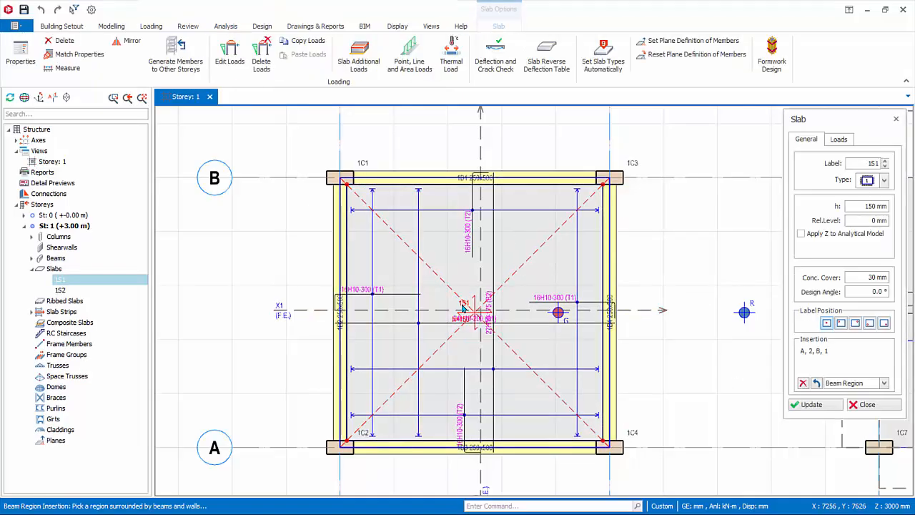
click(855, 205)
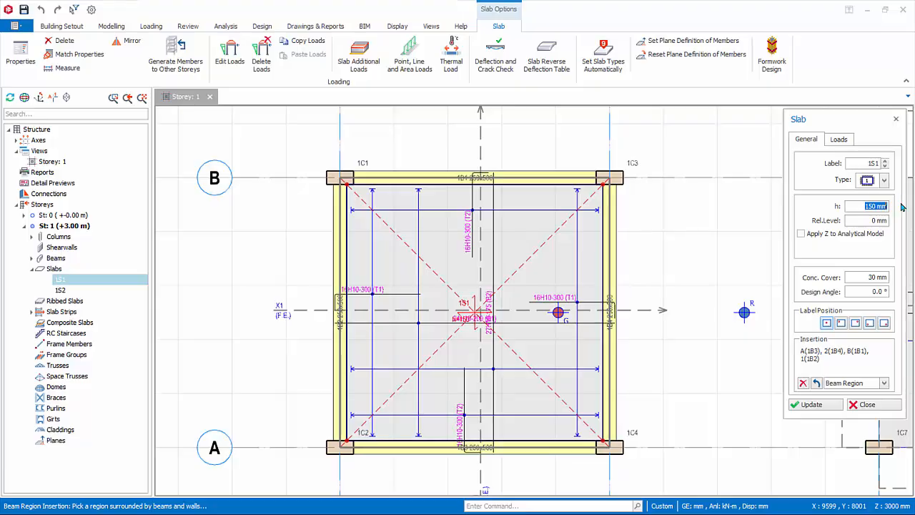
text(20)
click(813, 405)
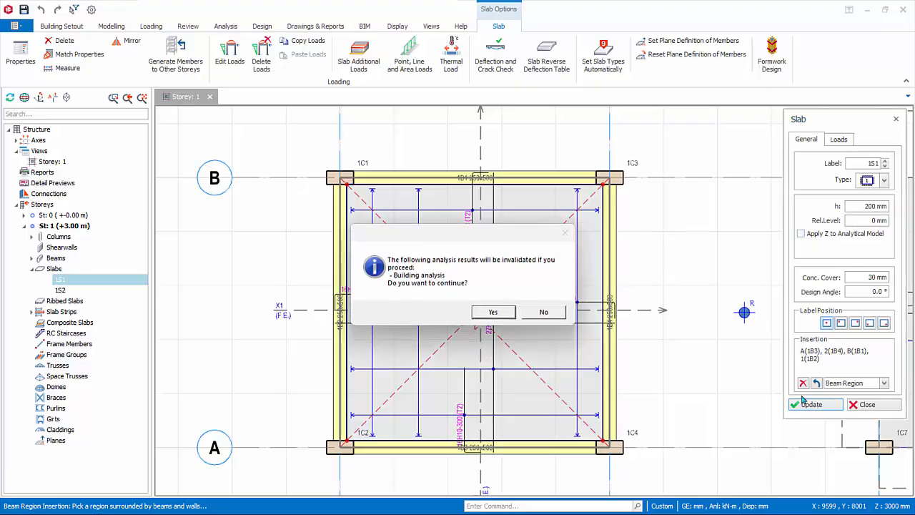
click(492, 314)
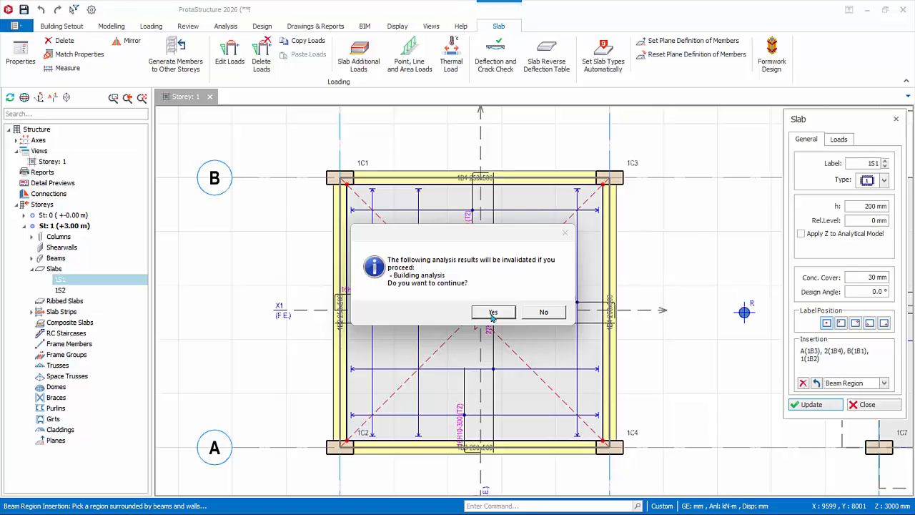
click(492, 316)
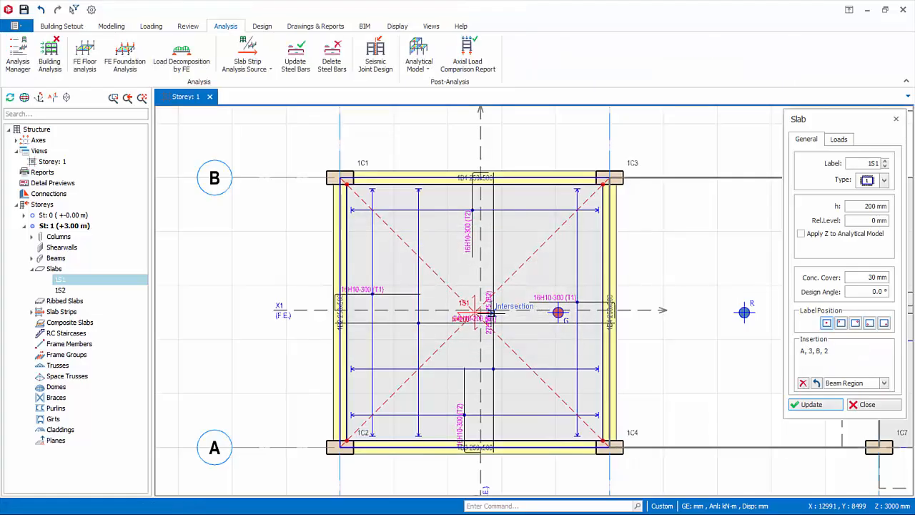
click(866, 405)
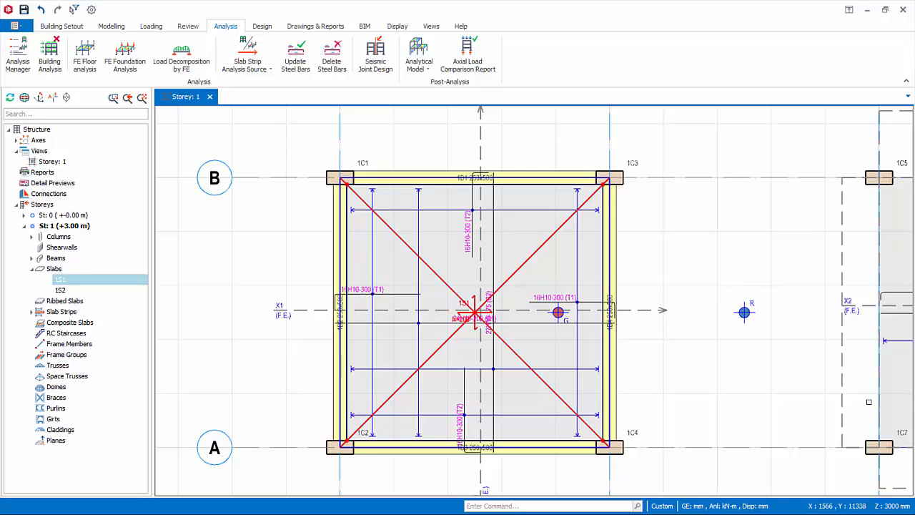
Rerun the building analysis without any batch member design.
click(49, 53)
click(419, 75)
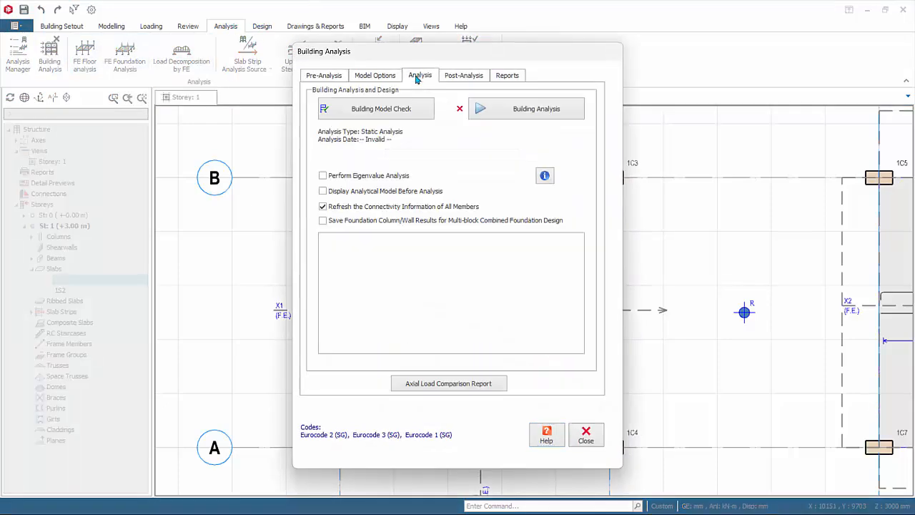
click(509, 108)
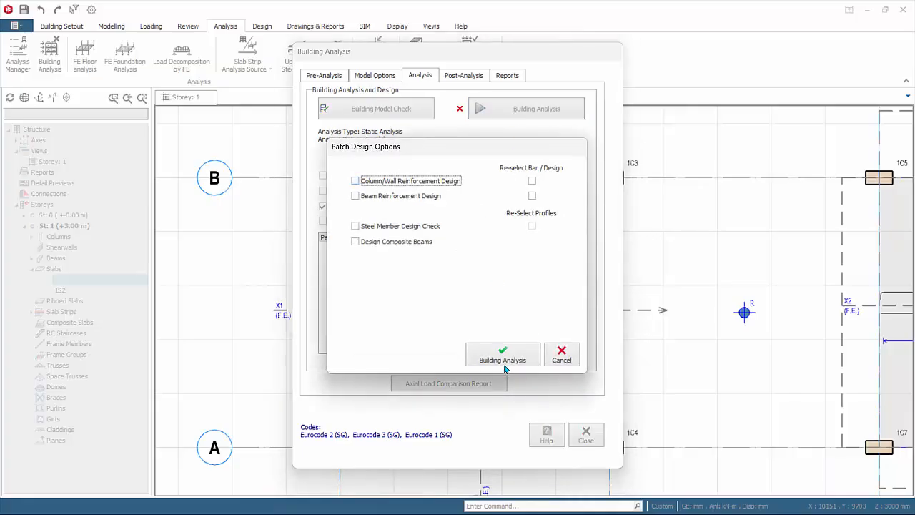
click(502, 355)
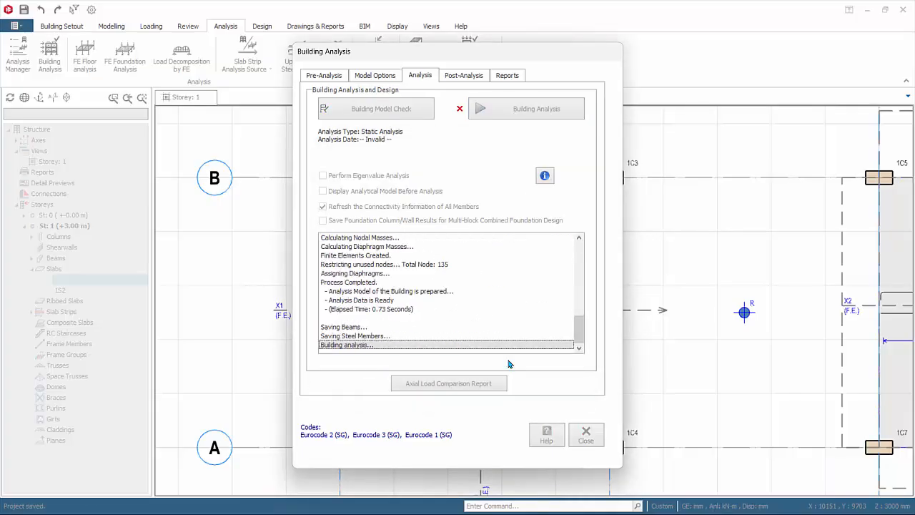
click(584, 433)
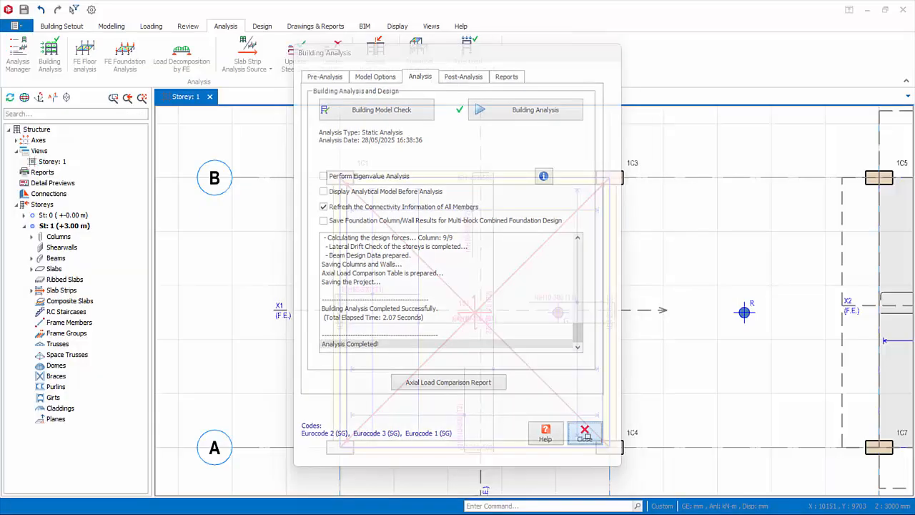
Redesign the slab strips of all storeys in batch mode, deleting and re-selecting all steel bars, and leave the slab design.
click(262, 26)
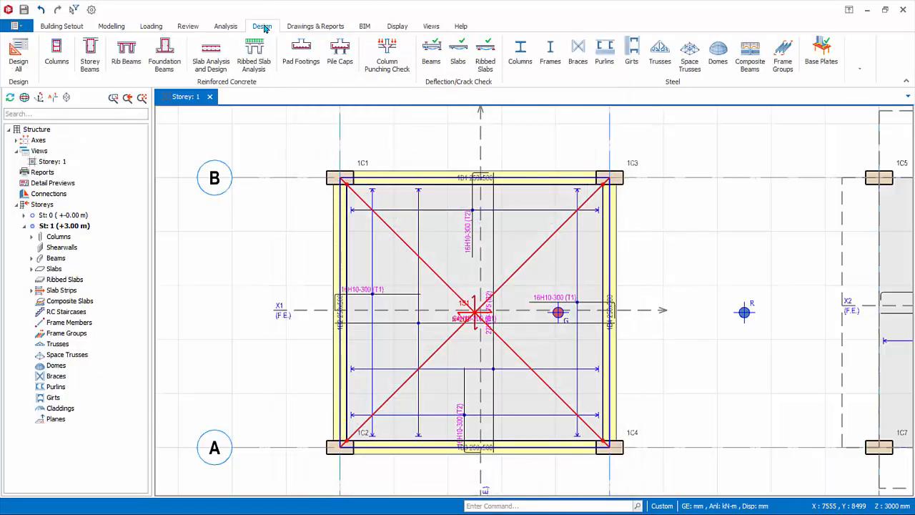
click(214, 57)
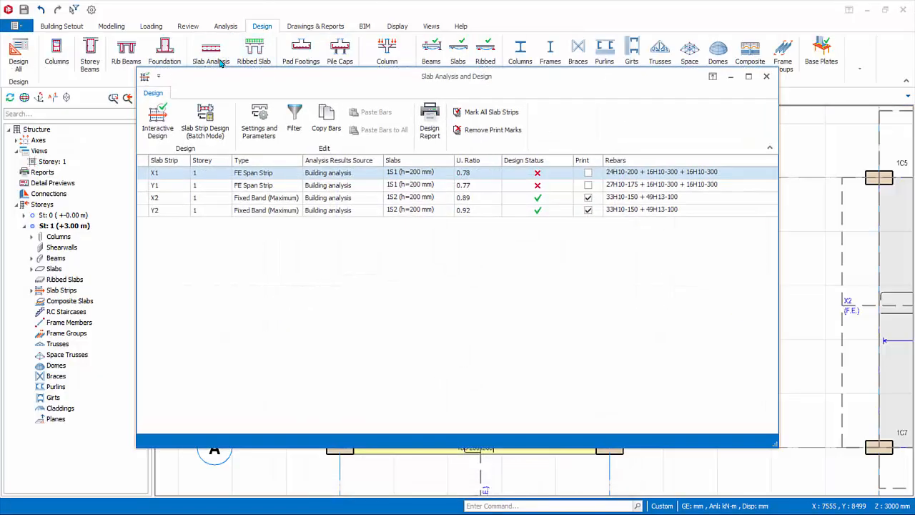
click(211, 138)
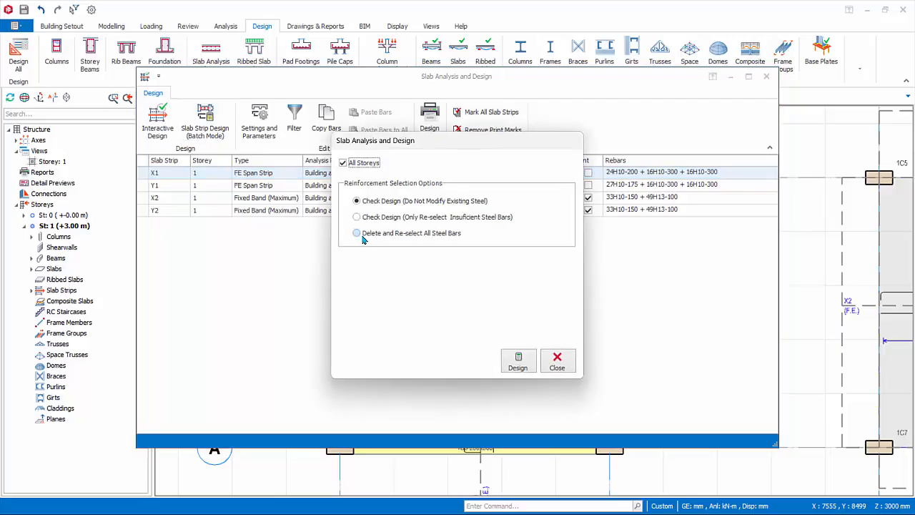
click(356, 233)
click(518, 360)
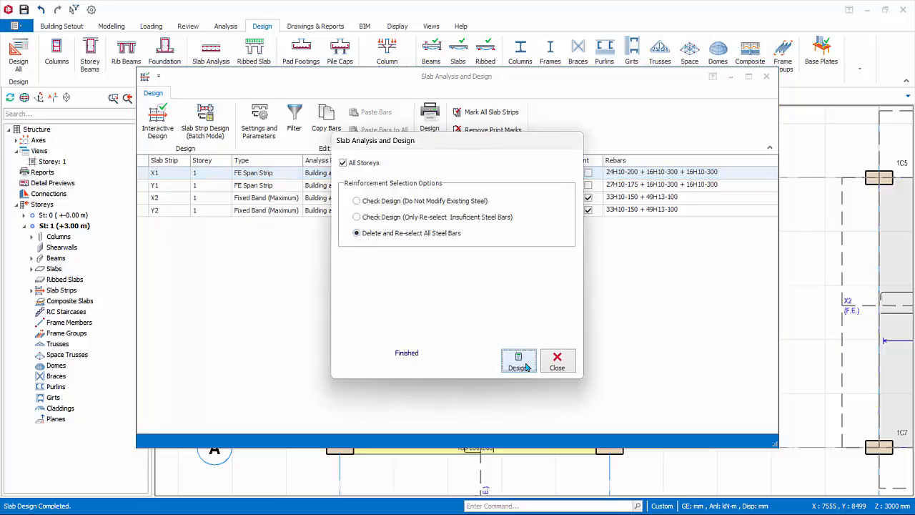
click(558, 364)
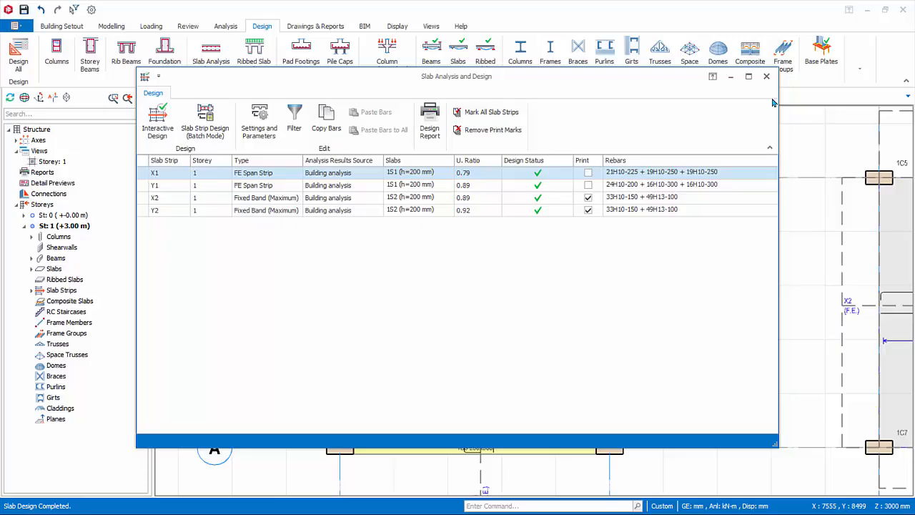
click(766, 76)
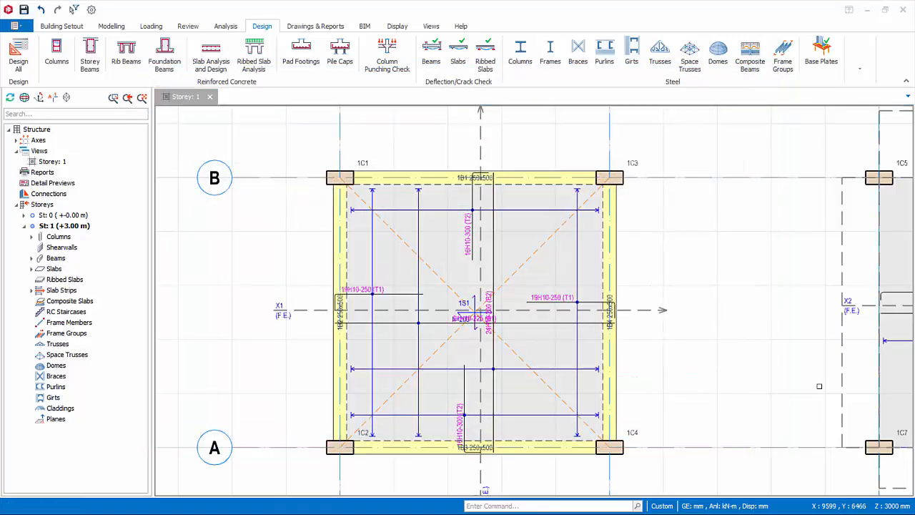
Run the punching check for columns 1C5, 1C6, 1C7 and 1C8 with the default perimeter options and review its report.
middle_drag(750, 366, 295, 371)
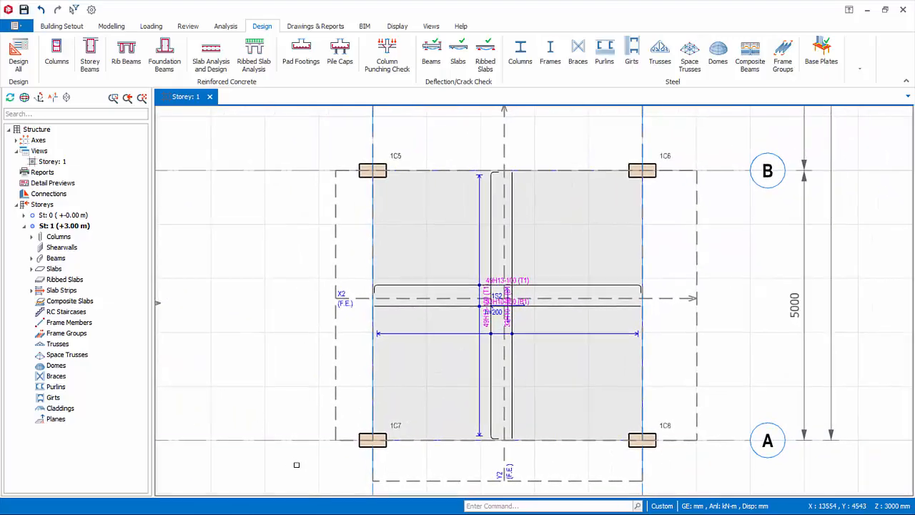
click(370, 441)
click(651, 443)
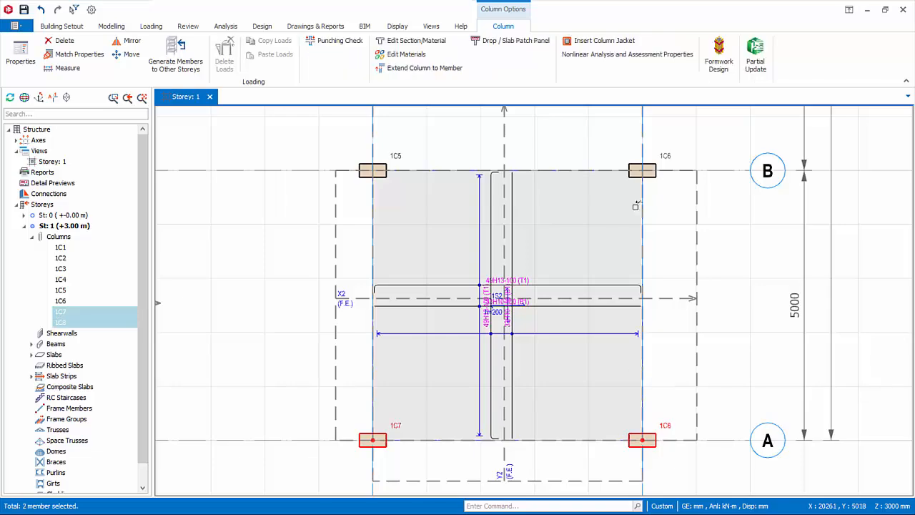
click(644, 171)
click(398, 156)
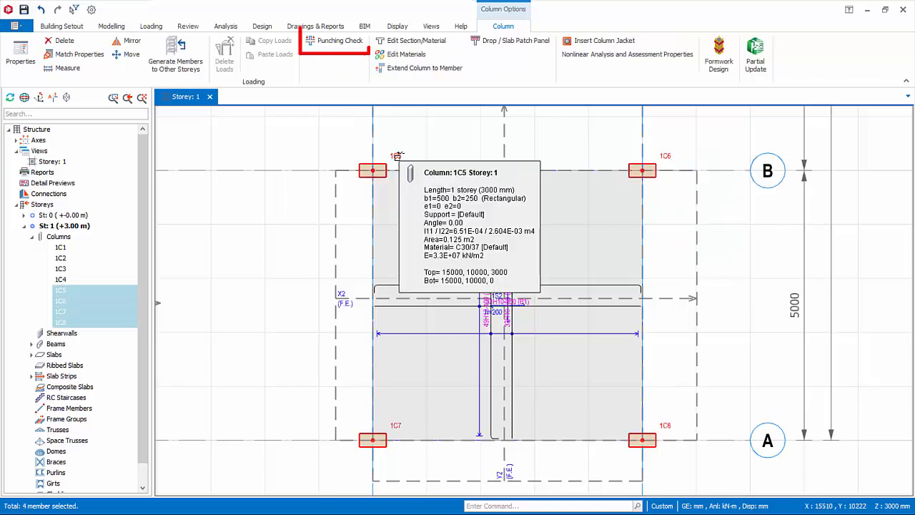
click(339, 42)
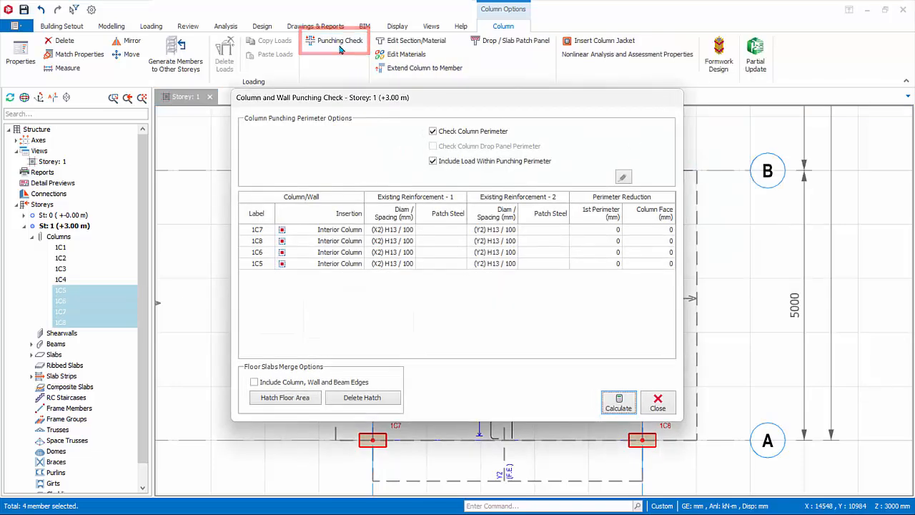
click(618, 404)
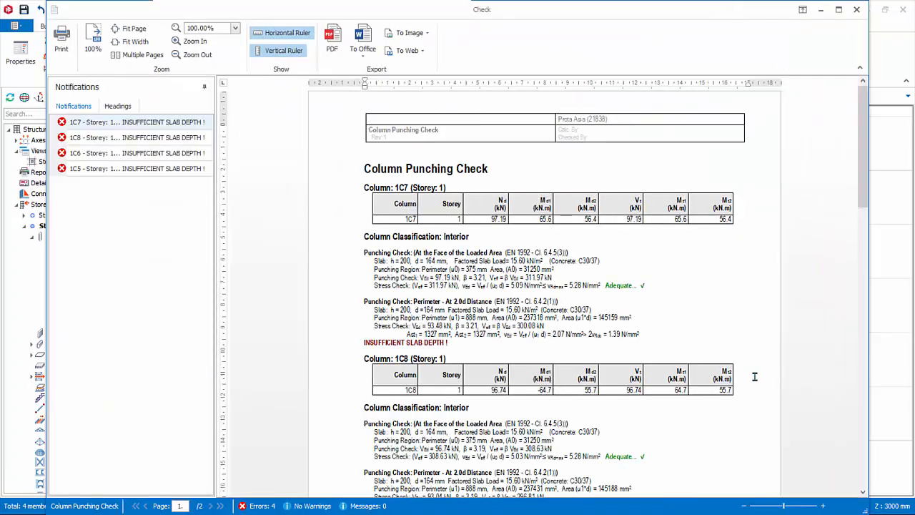
click(856, 9)
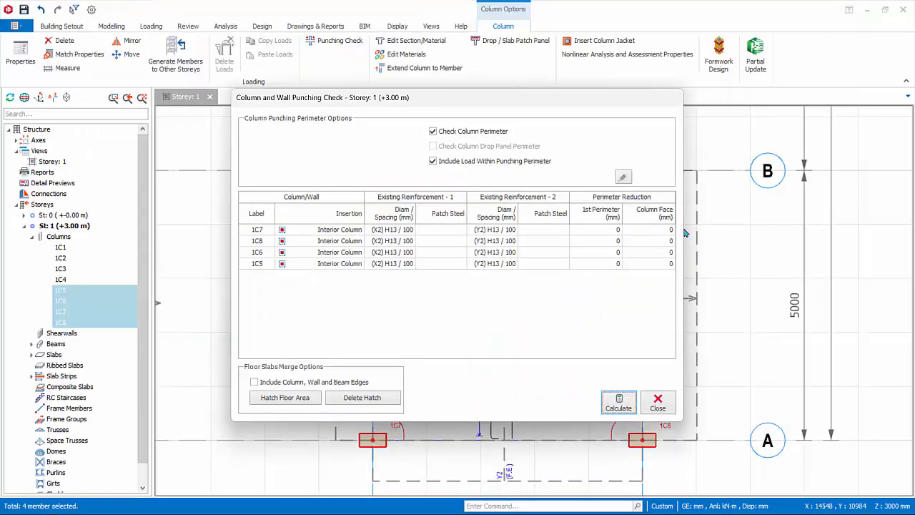
click(666, 407)
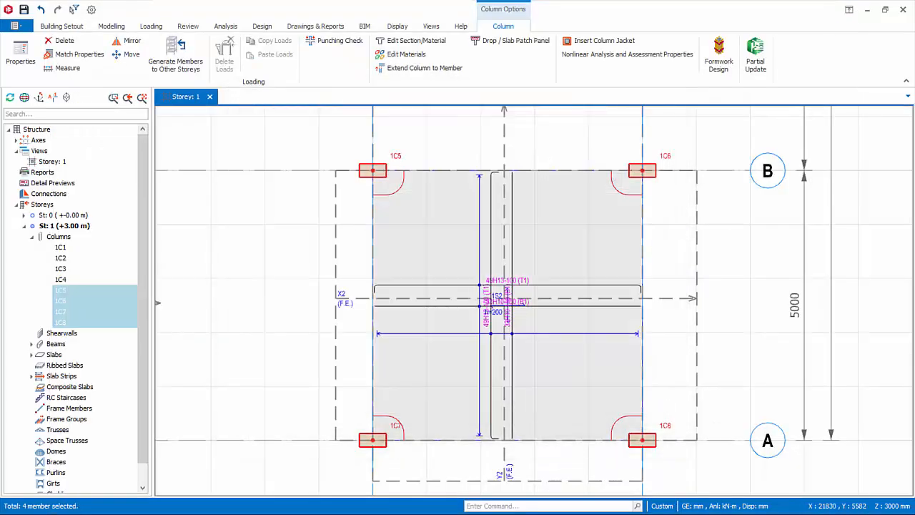
Generate the form plans for storeys St: 0 and St: 1 and view the St: 1 plan with its slab rebars.
click(331, 29)
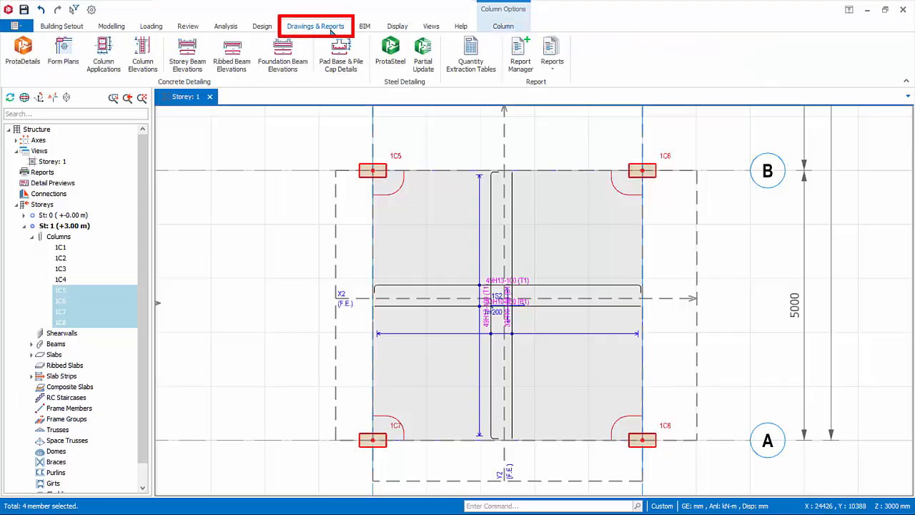
click(63, 62)
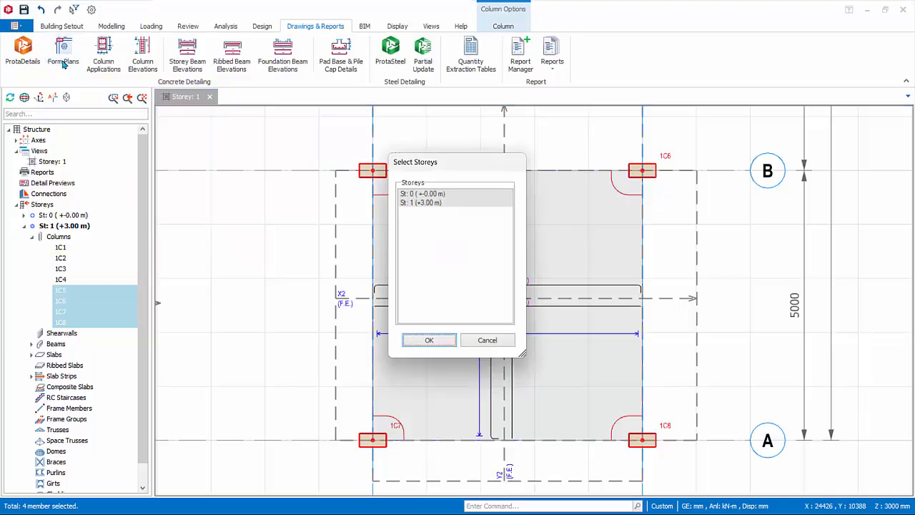
click(429, 340)
scroll(545, 359, up, 3)
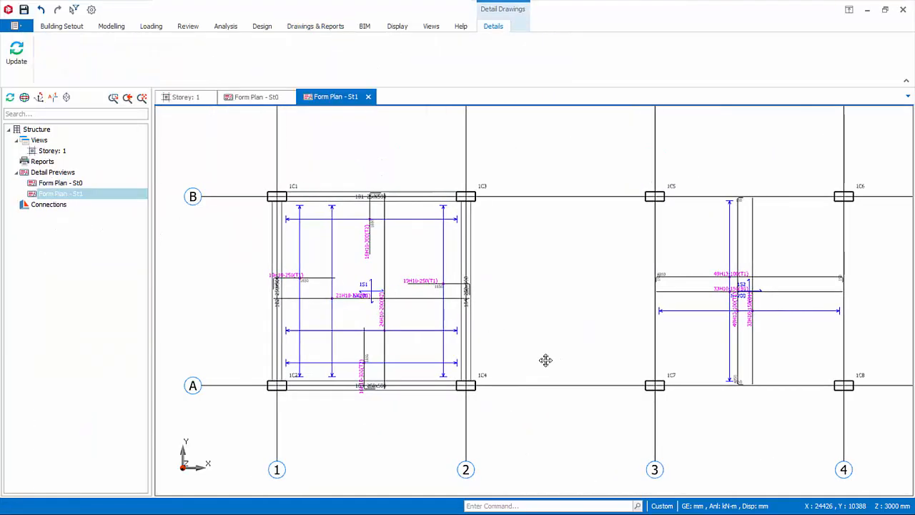
middle_drag(546, 360, 549, 361)
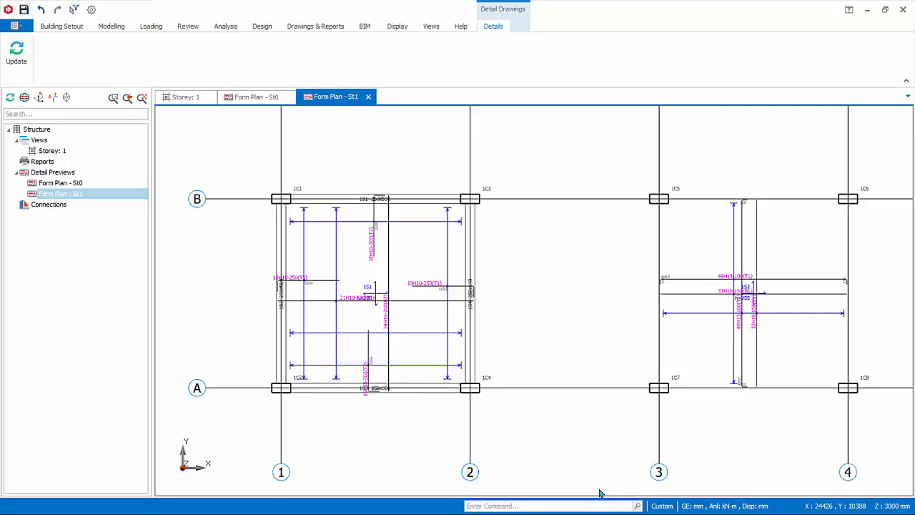